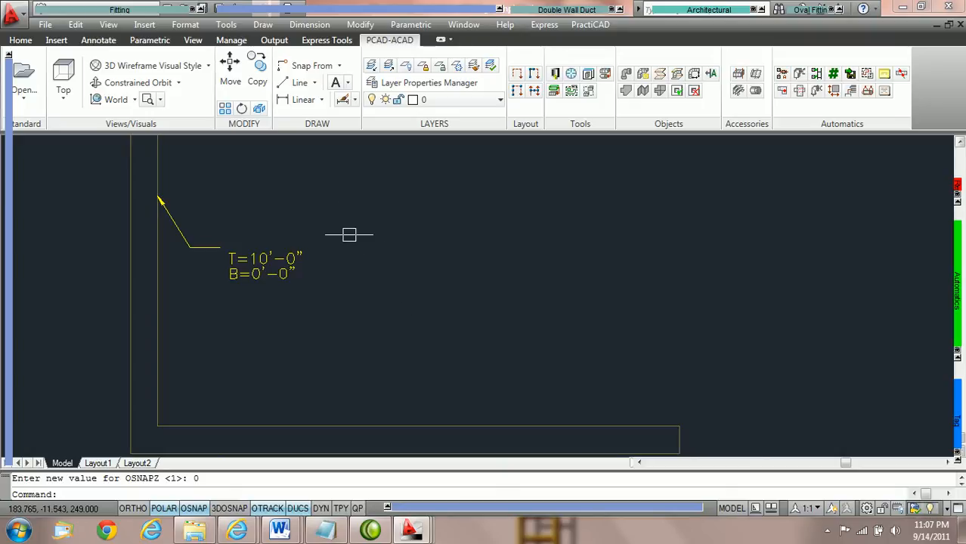
Start a PractiCAM single-wall rectangular duct and set its bottom elevation to 15 feet
{"action": "left_click", "coordinate": [106, 9]}
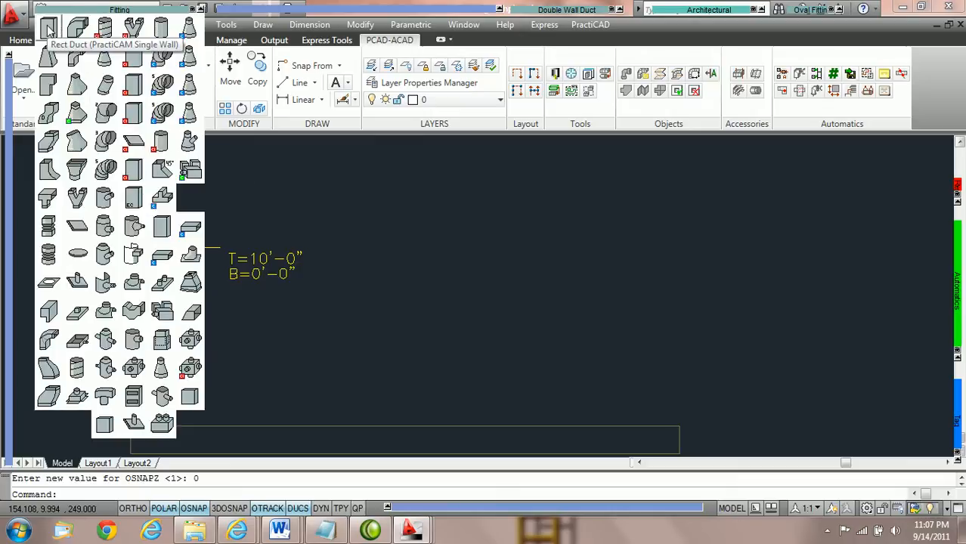
{"action": "left_click", "coordinate": [49, 29]}
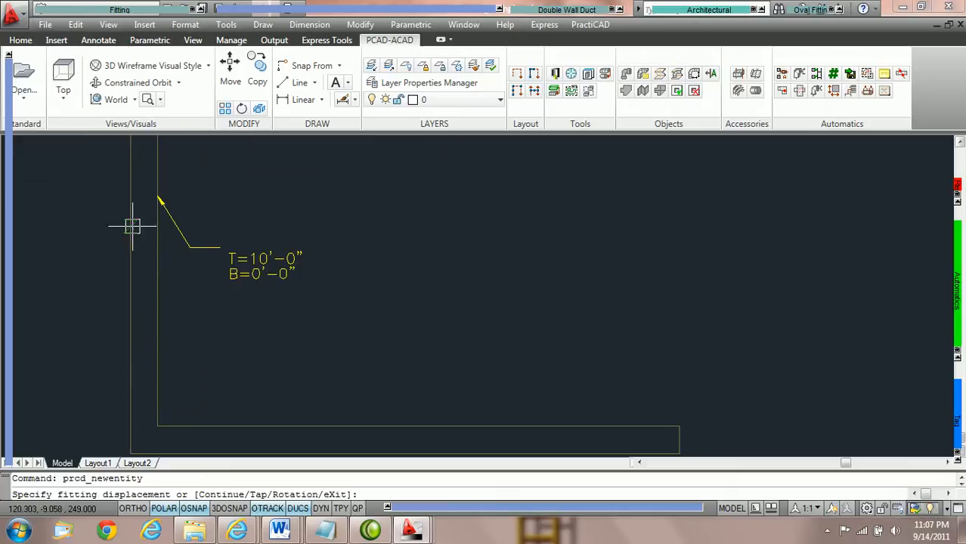
{"action": "mouse_move", "coordinate": [6, 226]}
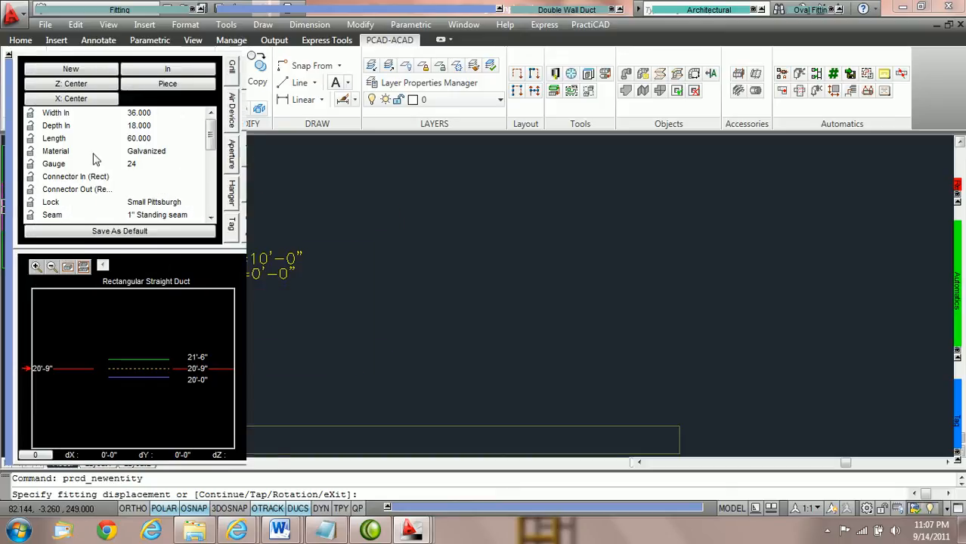
{"action": "left_click", "coordinate": [155, 113]}
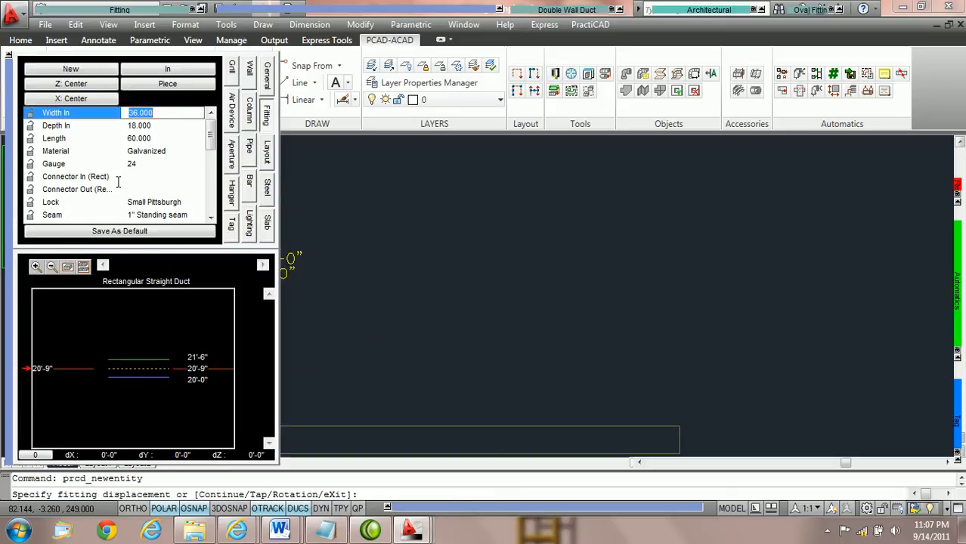
{"action": "left_click", "coordinate": [204, 378]}
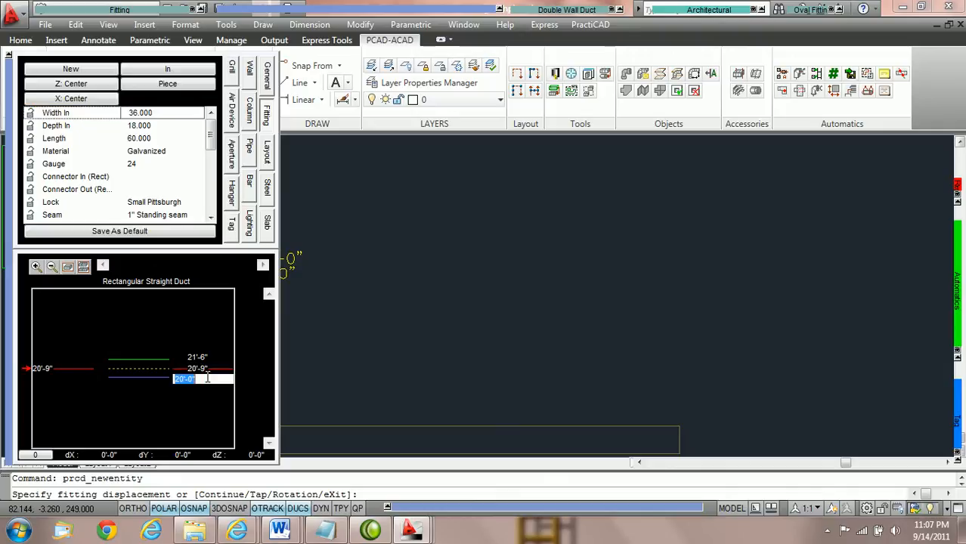
{"action": "type", "text": "15"}
{"action": "key", "text": "Return"}
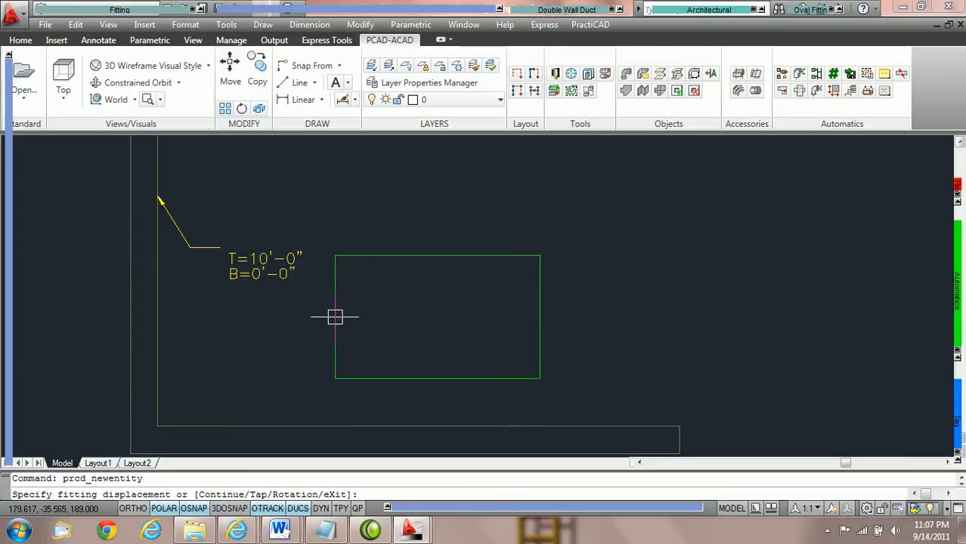
Place the duct horizontally, offset 60 inches from the inner face of the vertical wall using the From snap
{"action": "right_click", "coordinate": [344, 316], "text": "shift"}
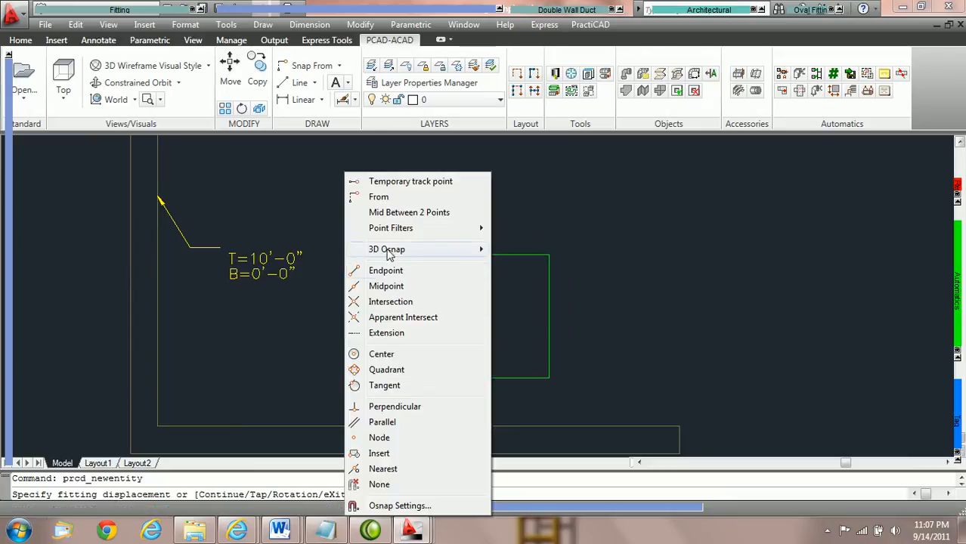
{"action": "left_click", "coordinate": [379, 197]}
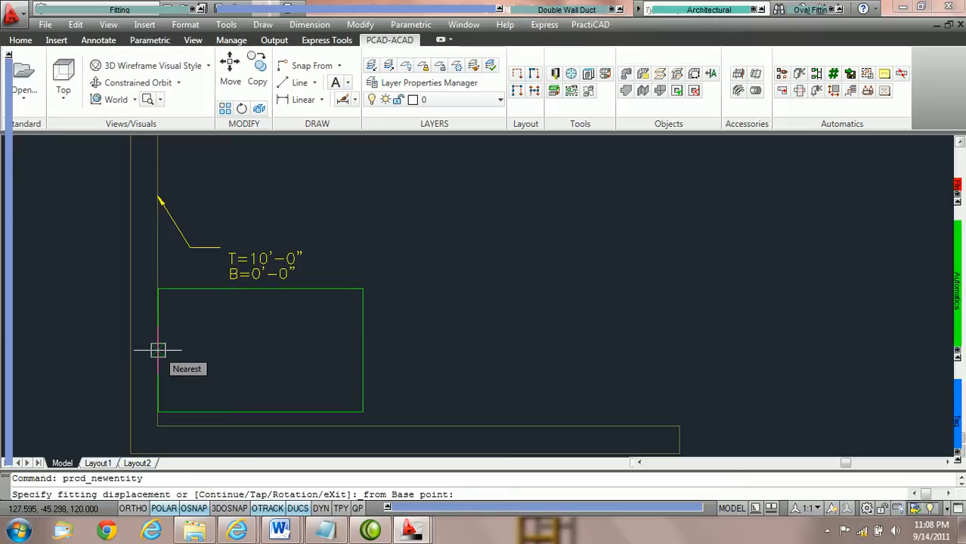
{"action": "left_click", "coordinate": [157, 350]}
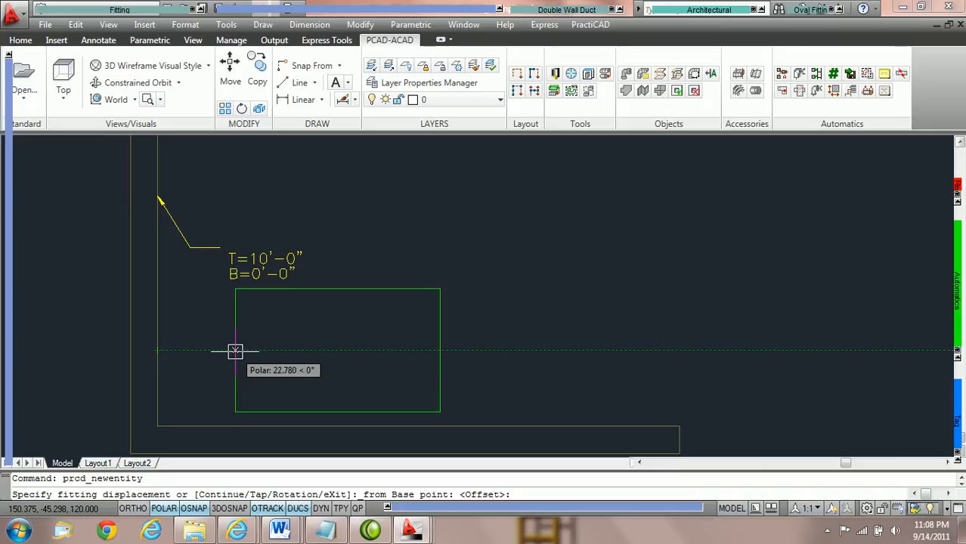
{"action": "type", "text": "60"}
{"action": "key", "text": "Return"}
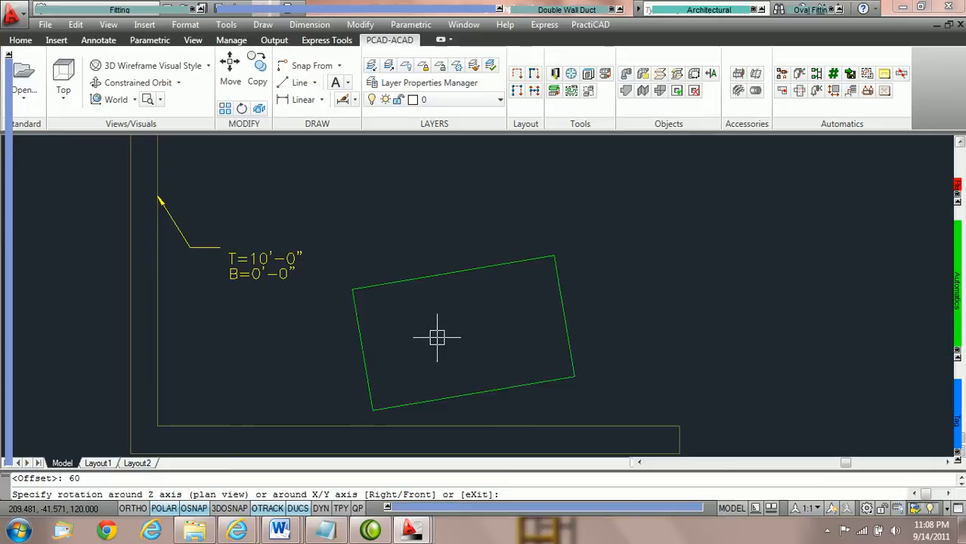
{"action": "left_click", "coordinate": [462, 349]}
{"action": "key", "text": "Return"}
{"action": "key", "text": "Escape"}
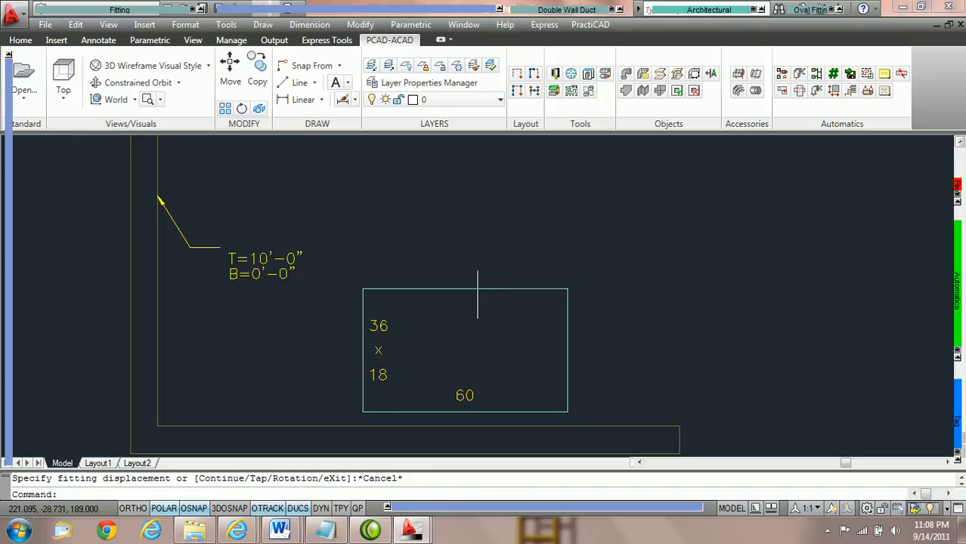
Inspect the placed duct's elevations in the fitting properties and compare them with the wall's elevation label
{"action": "left_click", "coordinate": [475, 290]}
{"action": "mouse_move", "coordinate": [6, 370]}
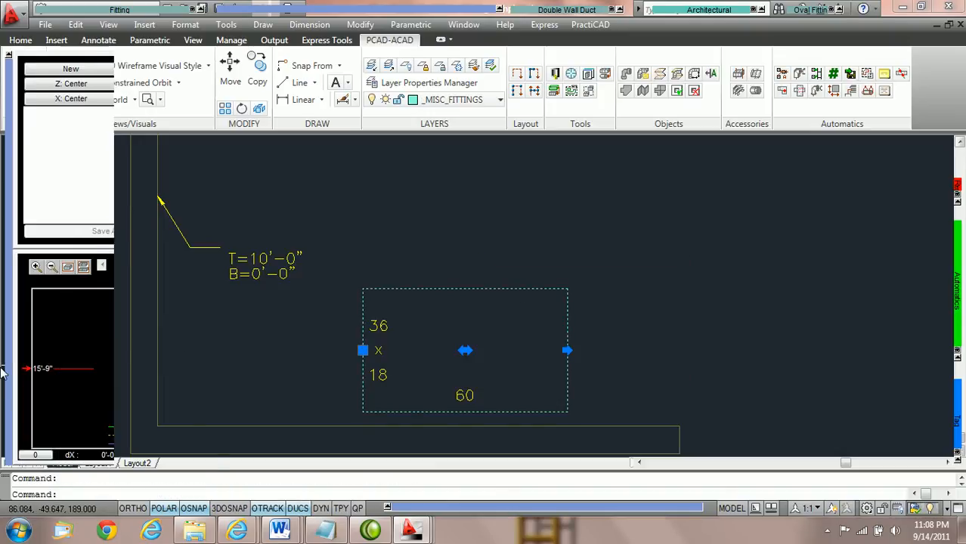
{"action": "left_click", "coordinate": [84, 269]}
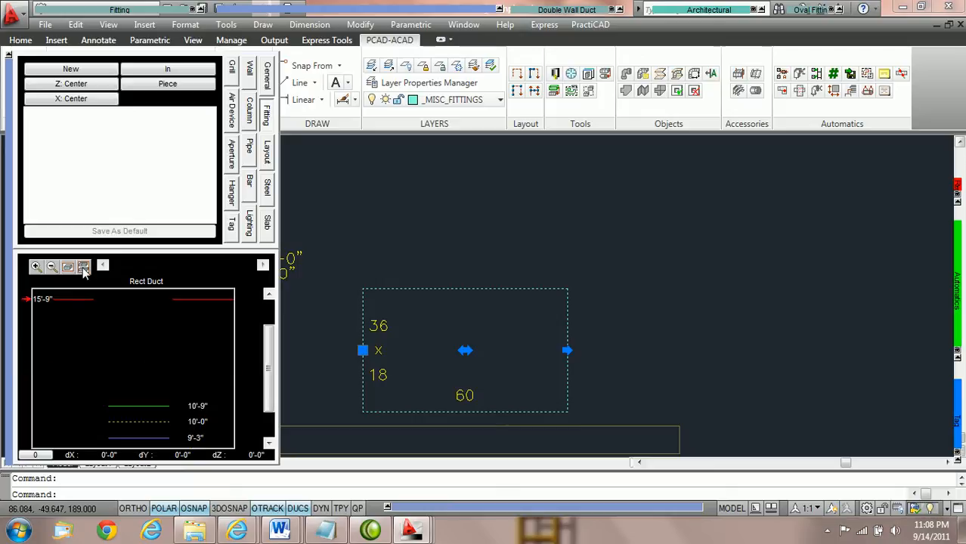
{"action": "left_click_drag", "start_coordinate": [268, 370], "coordinate": [267, 394]}
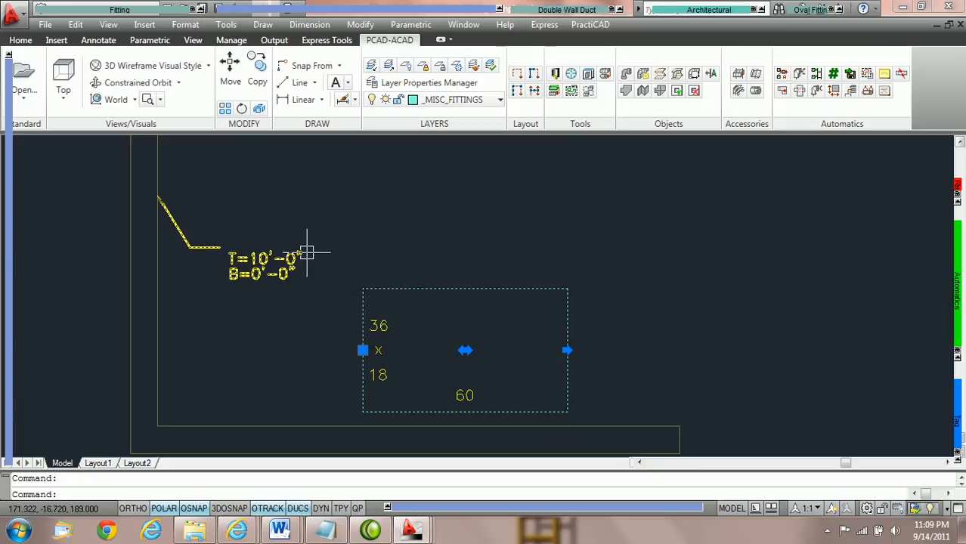
{"action": "mouse_move", "coordinate": [307, 252]}
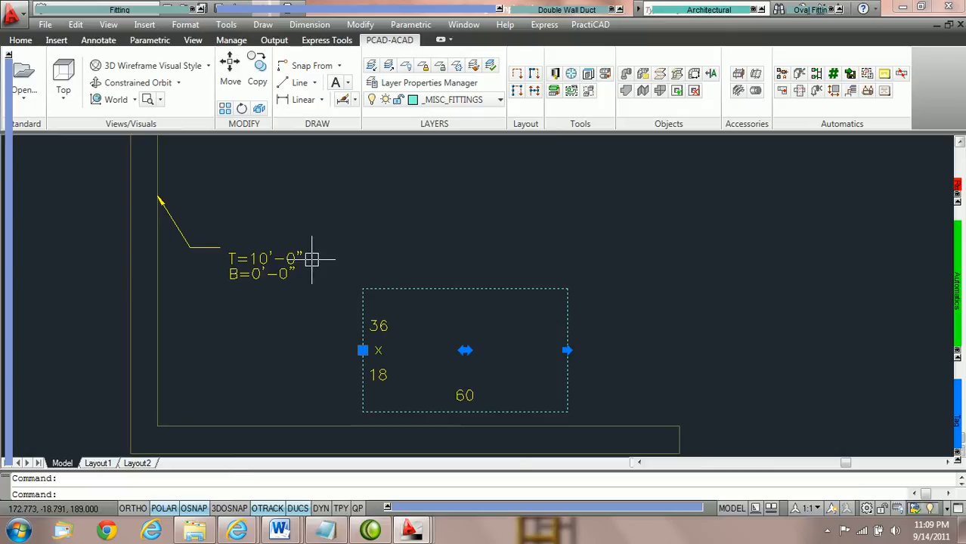
Erase the placed duct together with its size labels
{"action": "left_click", "coordinate": [604, 363]}
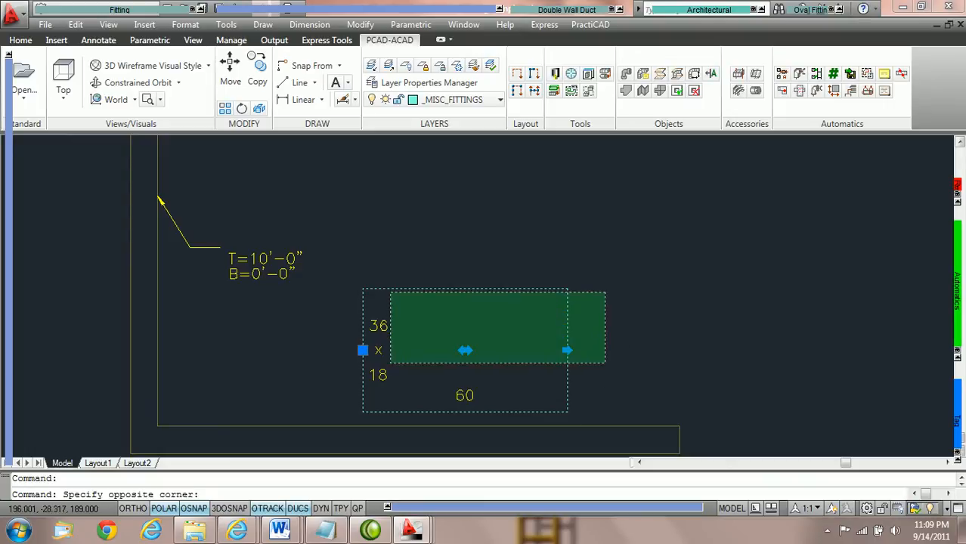
{"action": "left_click", "coordinate": [339, 270]}
{"action": "key", "text": "Delete"}
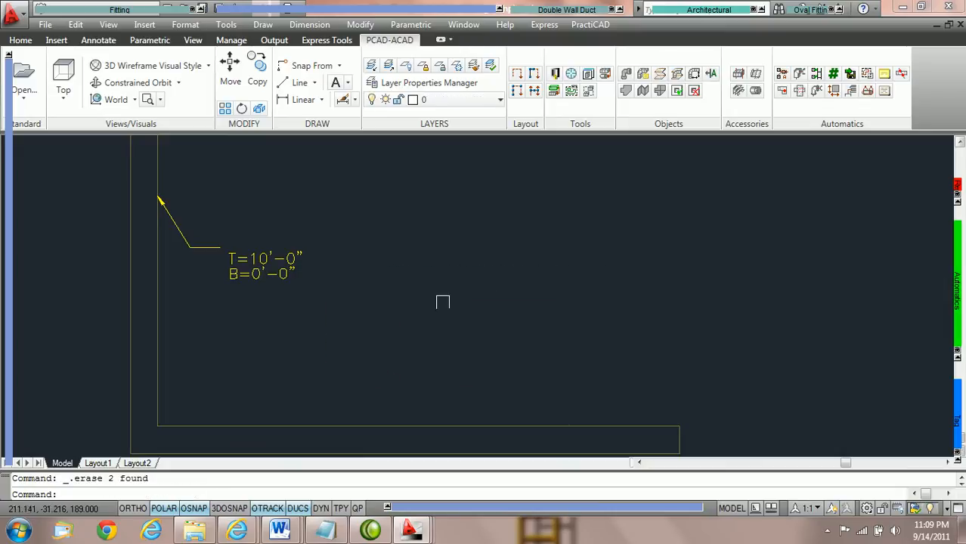
Enable the drafting option "Replace Z value with current elevation" for object snaps and apply it
{"action": "right_click", "coordinate": [446, 485]}
{"action": "left_click", "coordinate": [473, 476]}
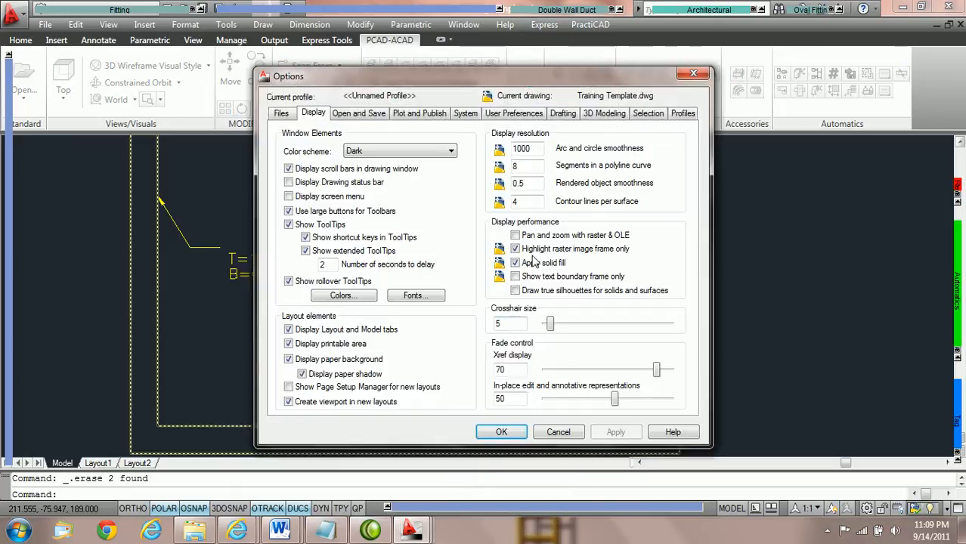
{"action": "left_click", "coordinate": [563, 114]}
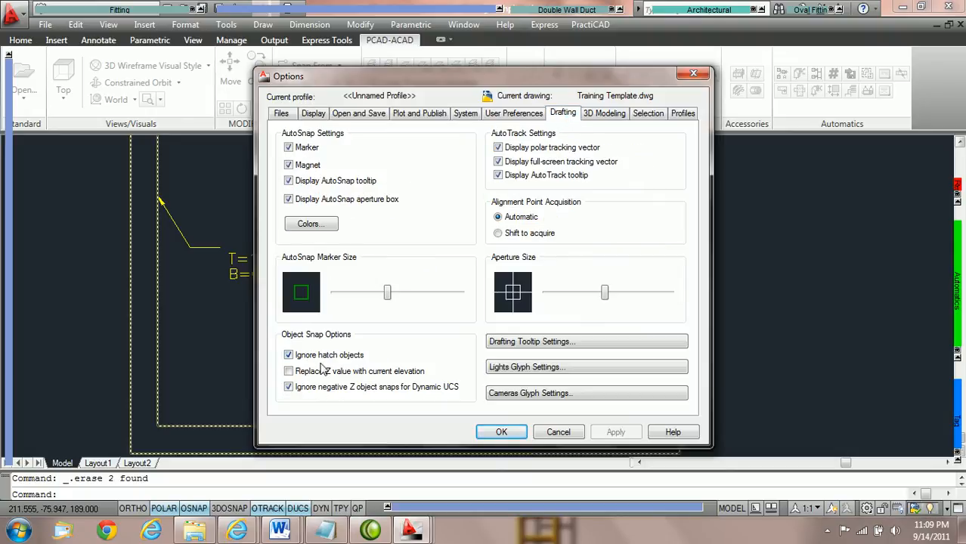
{"action": "left_click", "coordinate": [288, 387]}
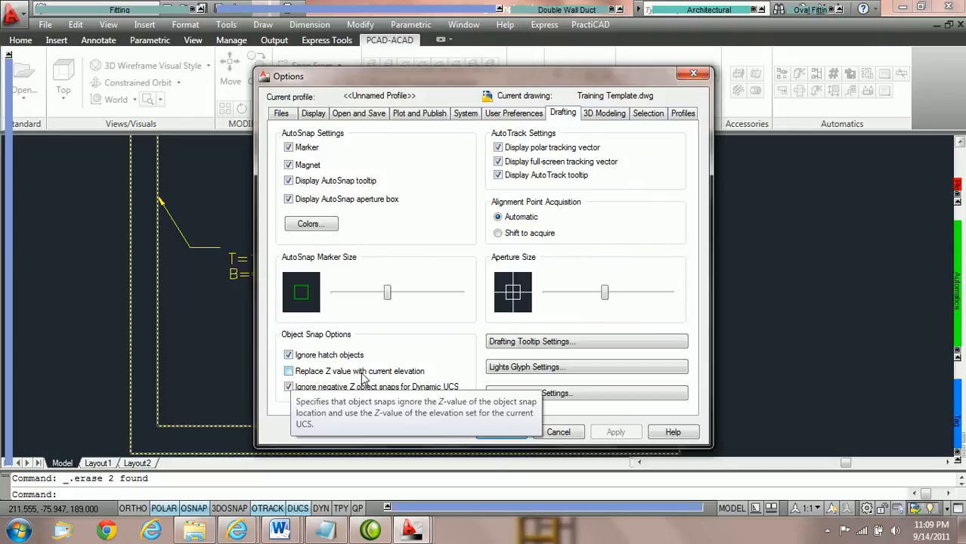
{"action": "left_click", "coordinate": [289, 371]}
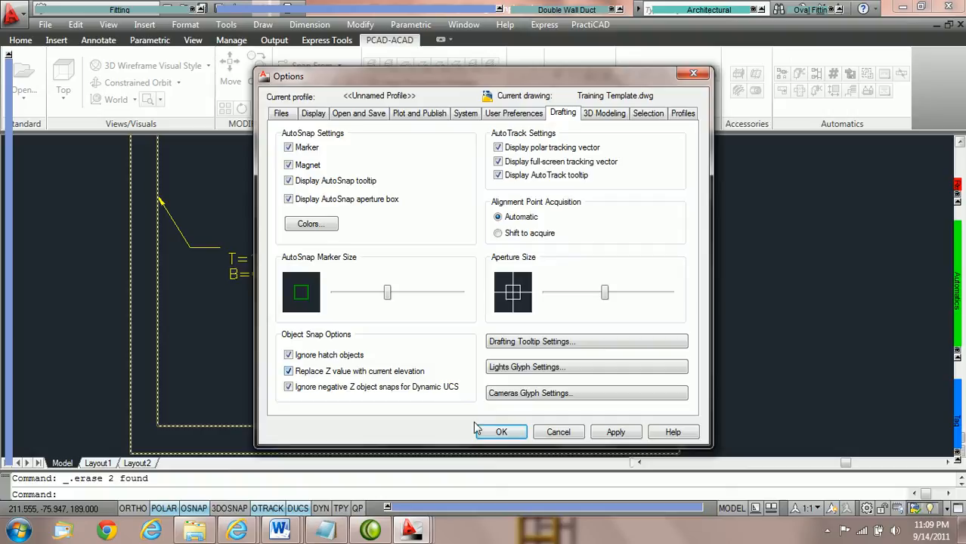
{"action": "left_click", "coordinate": [499, 432]}
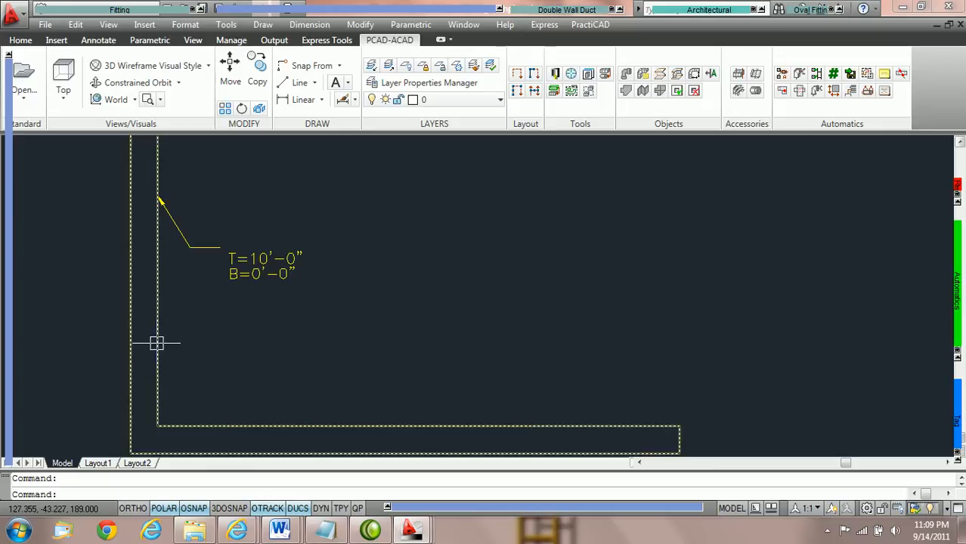
Place a single-wall rectangular duct horizontally, offset 60 inches from the vertical wall's inner face using the From snap
{"action": "mouse_move", "coordinate": [163, 332]}
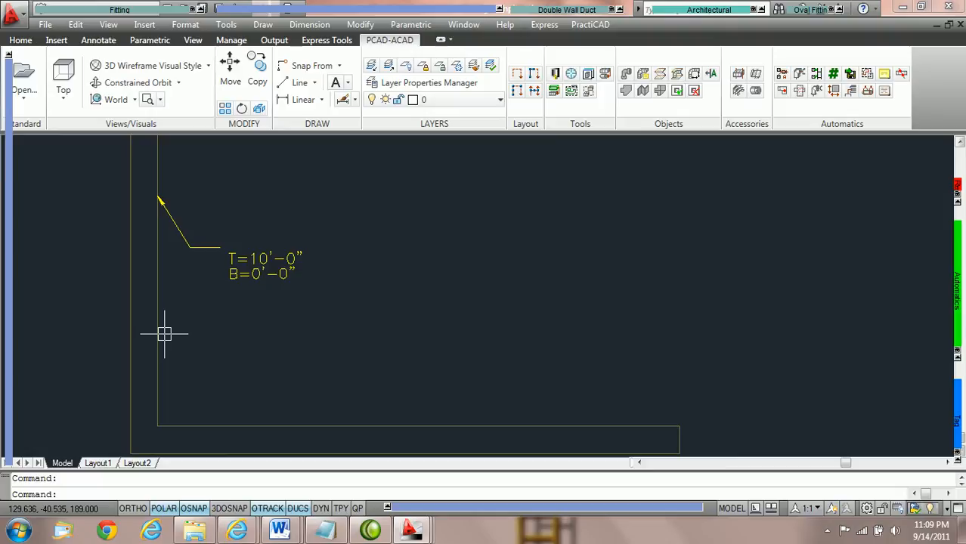
{"action": "left_click", "coordinate": [156, 169]}
{"action": "left_click", "coordinate": [97, 13]}
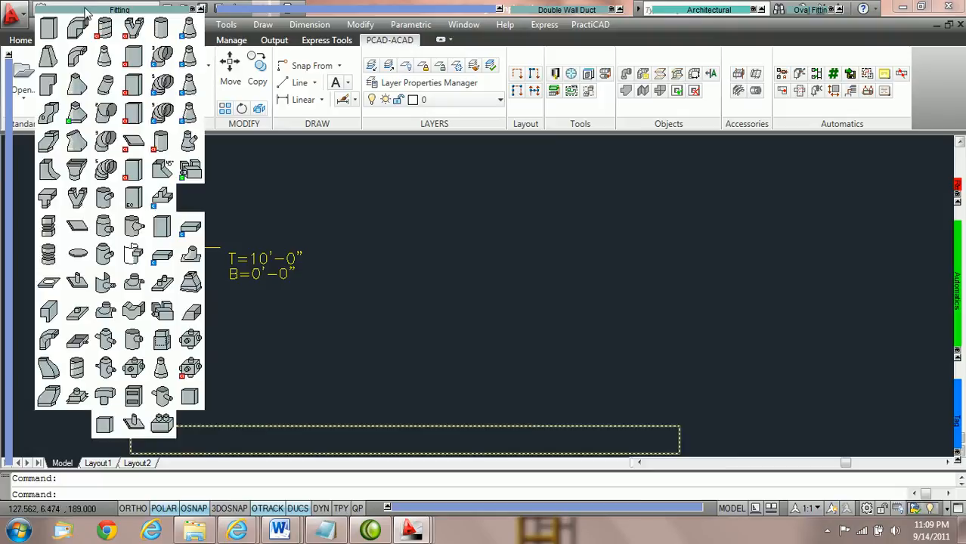
{"action": "left_click", "coordinate": [50, 31]}
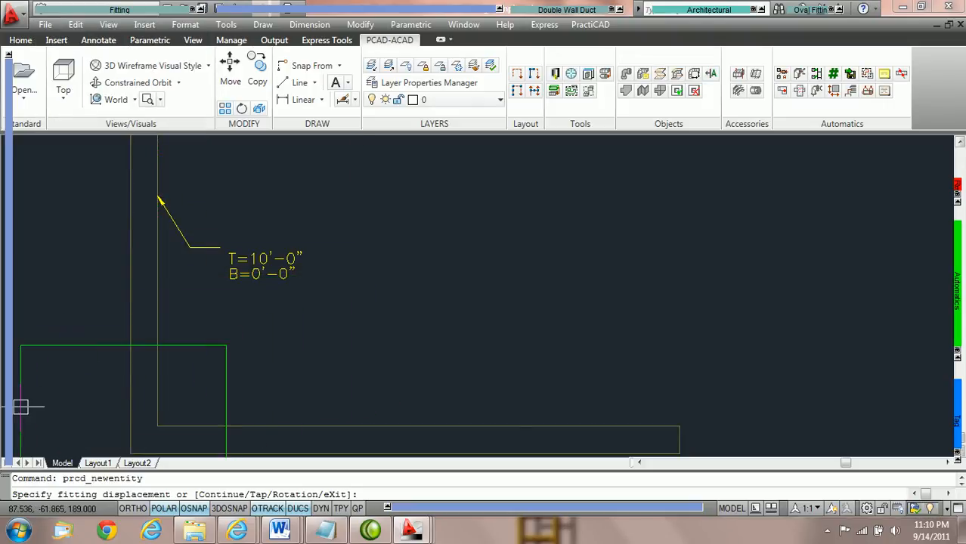
{"action": "mouse_move", "coordinate": [7, 377]}
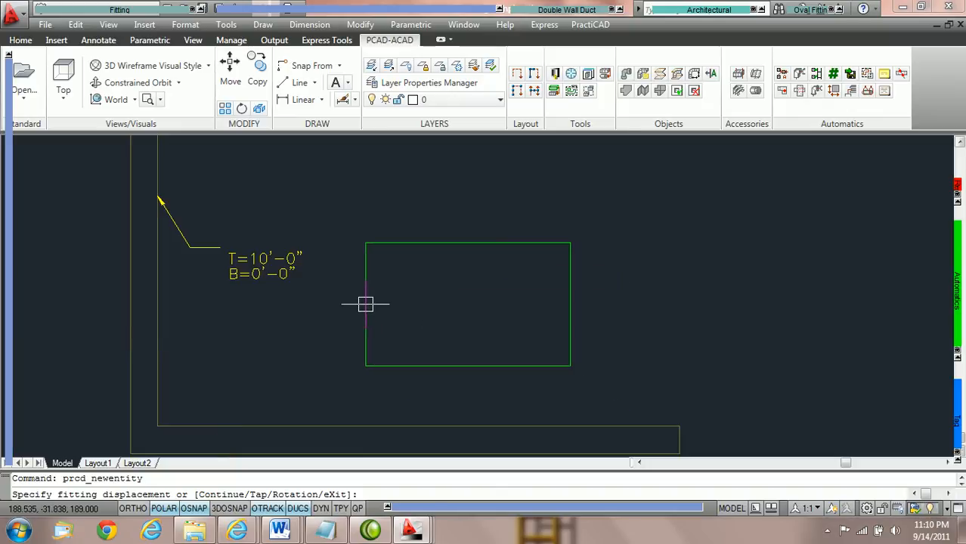
{"action": "right_click", "coordinate": [365, 304], "text": "shift"}
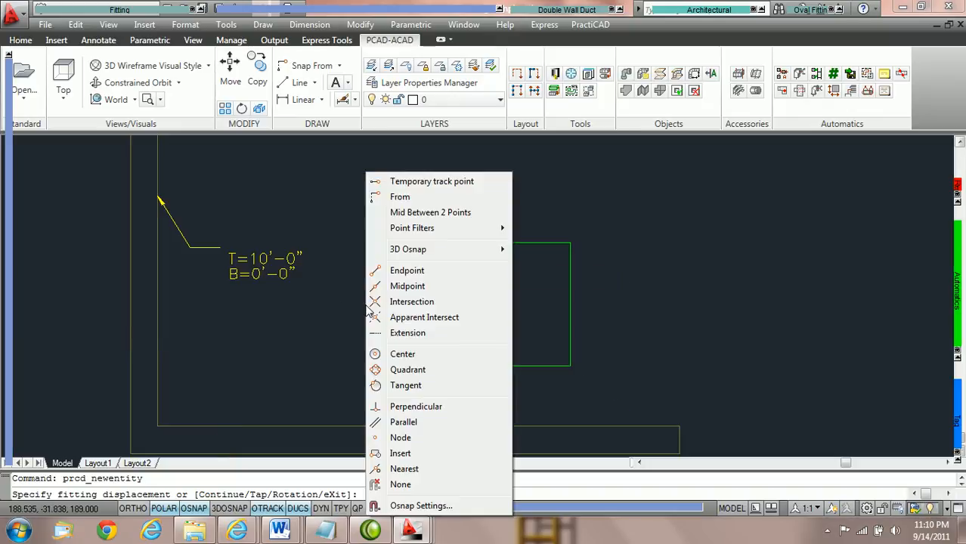
{"action": "left_click", "coordinate": [405, 198]}
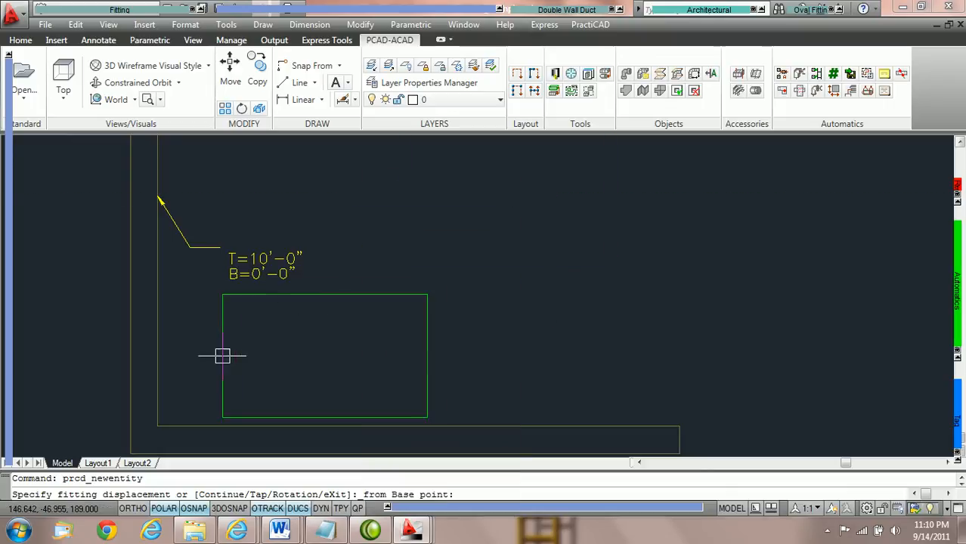
{"action": "left_click", "coordinate": [156, 339]}
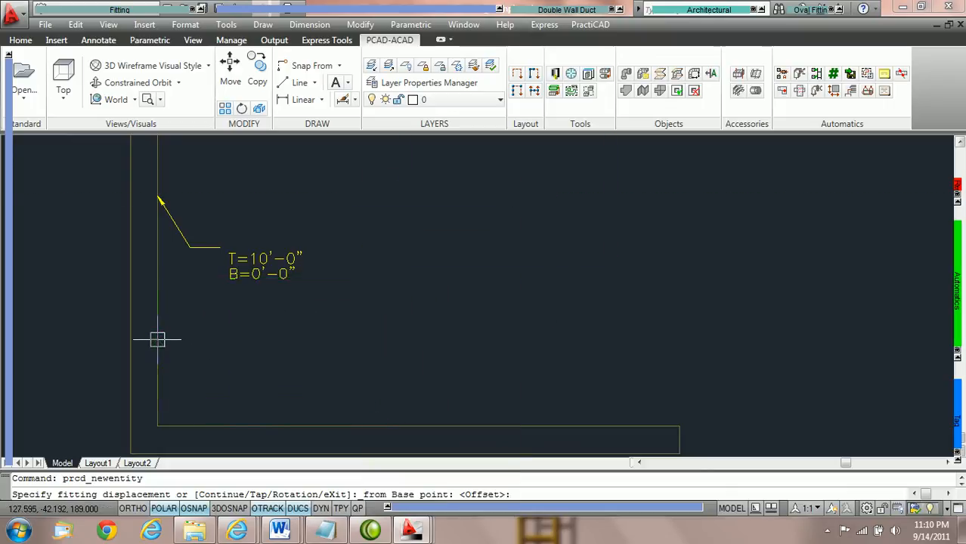
{"action": "type", "text": "60"}
{"action": "key", "text": "Return"}
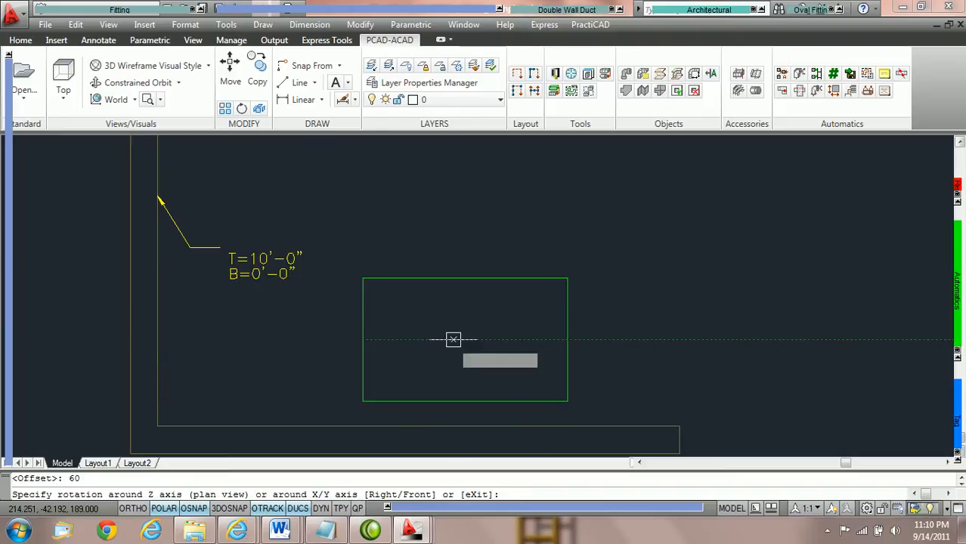
{"action": "left_click", "coordinate": [457, 330]}
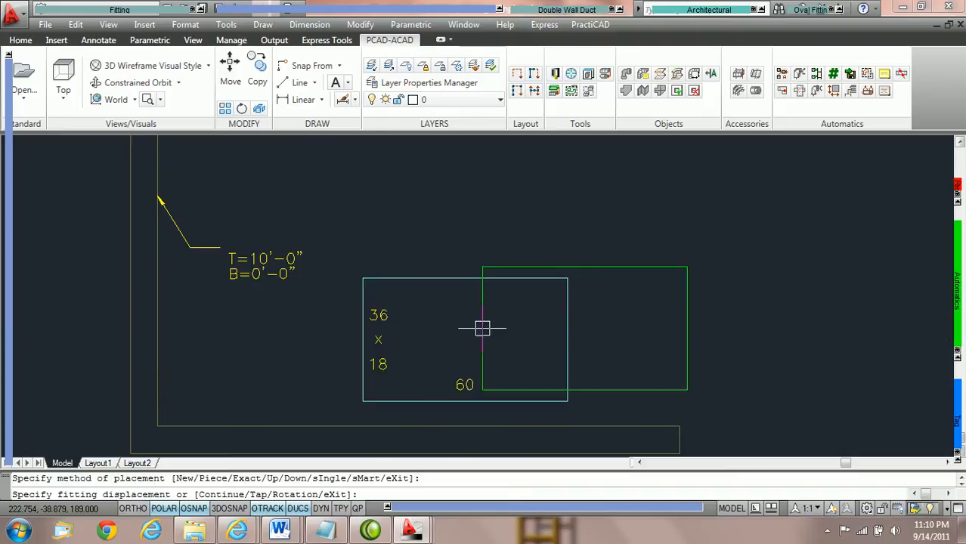
{"action": "key", "text": "Escape"}
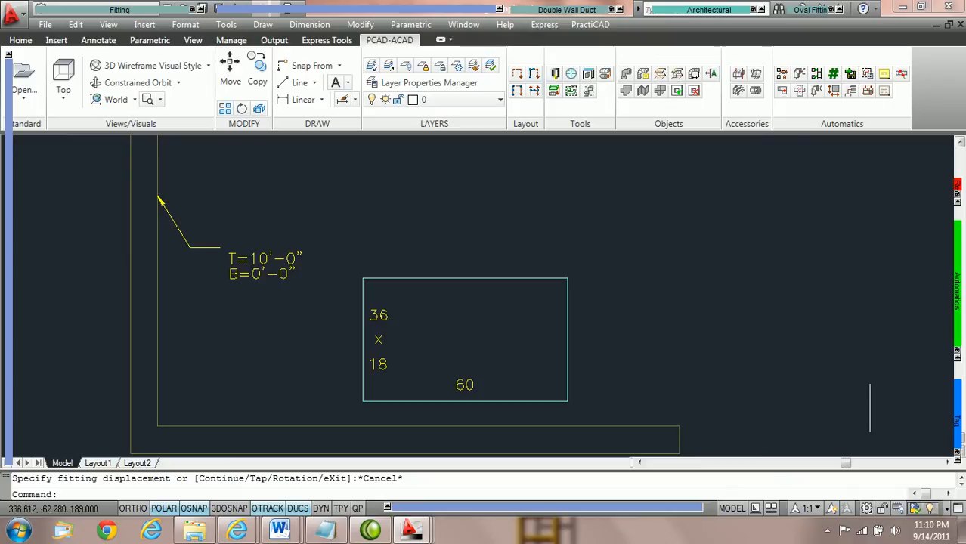
Tag the new duct with its top and bottom elevations, placing the label inside the duct outline
{"action": "left_click", "coordinate": [944, 395]}
{"action": "left_click", "coordinate": [442, 277]}
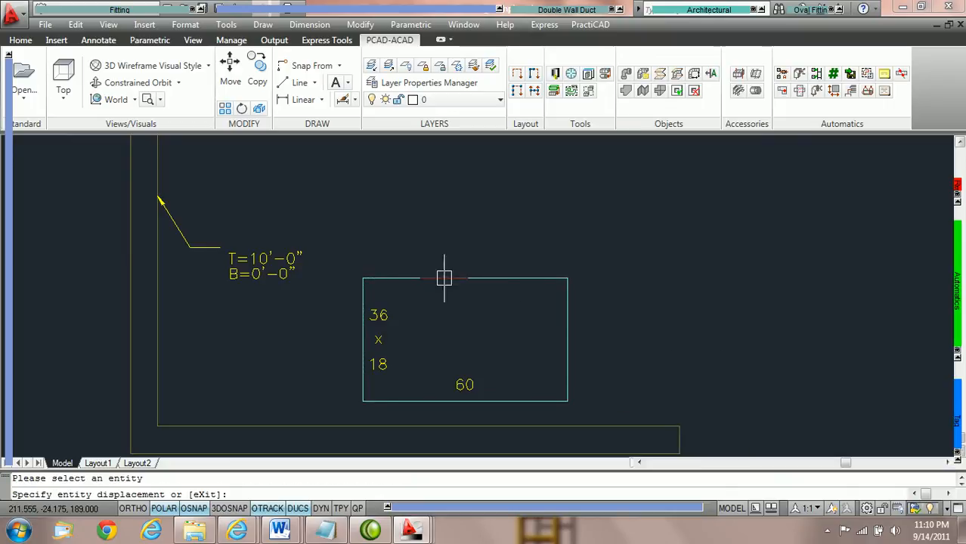
{"action": "left_click", "coordinate": [429, 321]}
{"action": "left_click", "coordinate": [432, 324]}
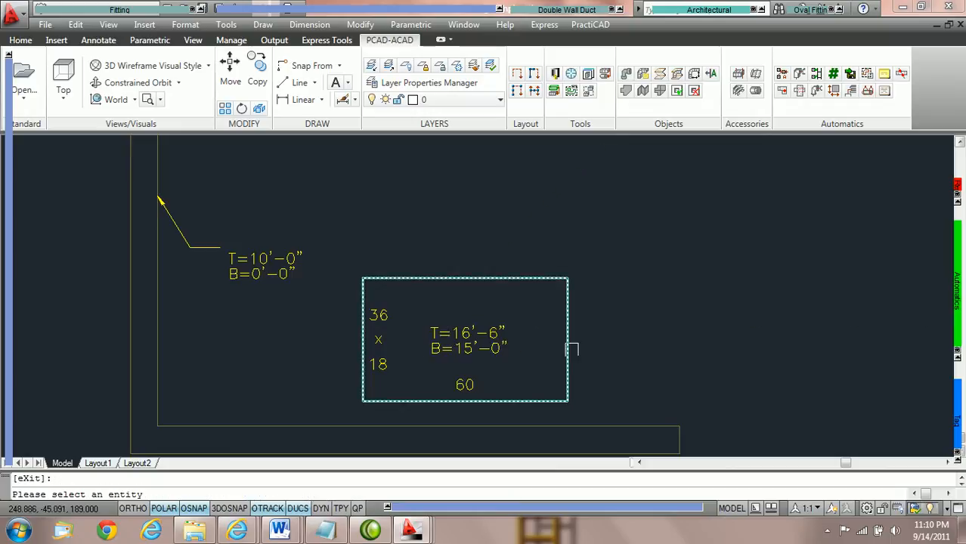
{"action": "key", "text": "Escape"}
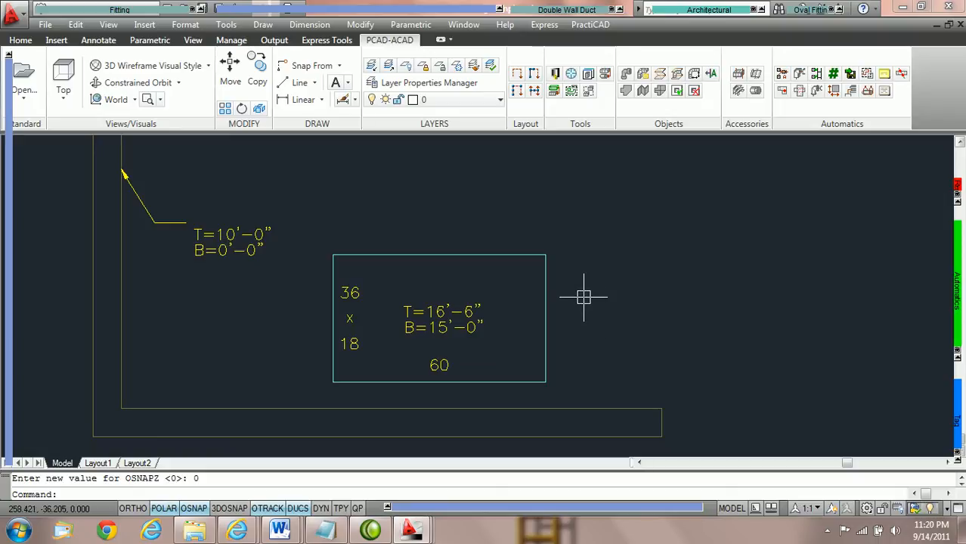
In the SE Isometric view, set the fitting elevation to 25 feet and turn on Z replacement by setting OSNAPZ to 1
{"action": "left_click", "coordinate": [64, 96]}
{"action": "left_click", "coordinate": [101, 322]}
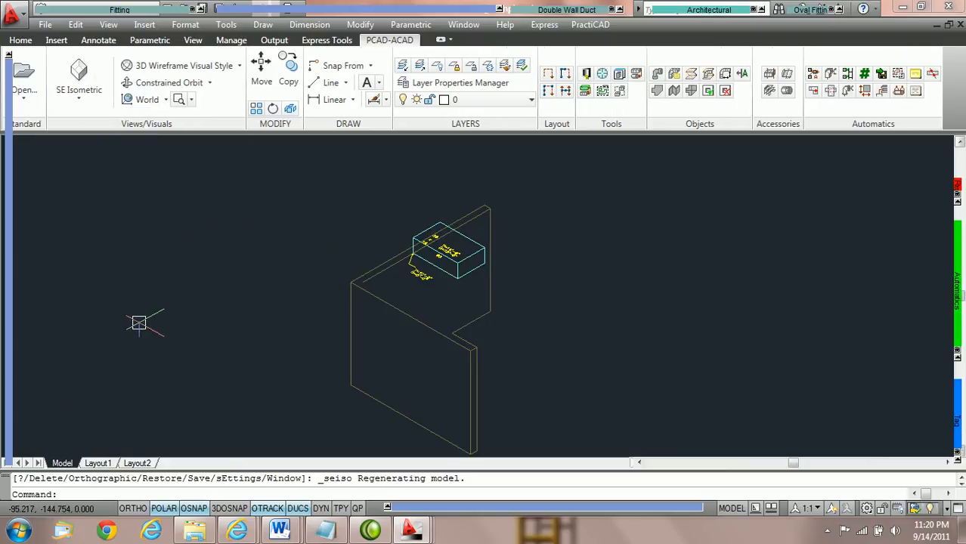
{"action": "mouse_move", "coordinate": [11, 364]}
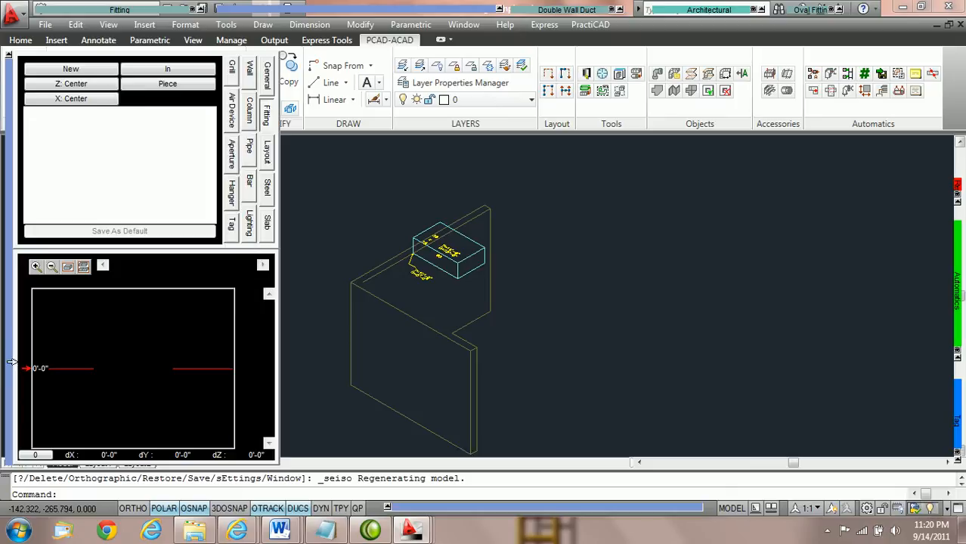
{"action": "left_click", "coordinate": [41, 369]}
{"action": "type", "text": "25"}
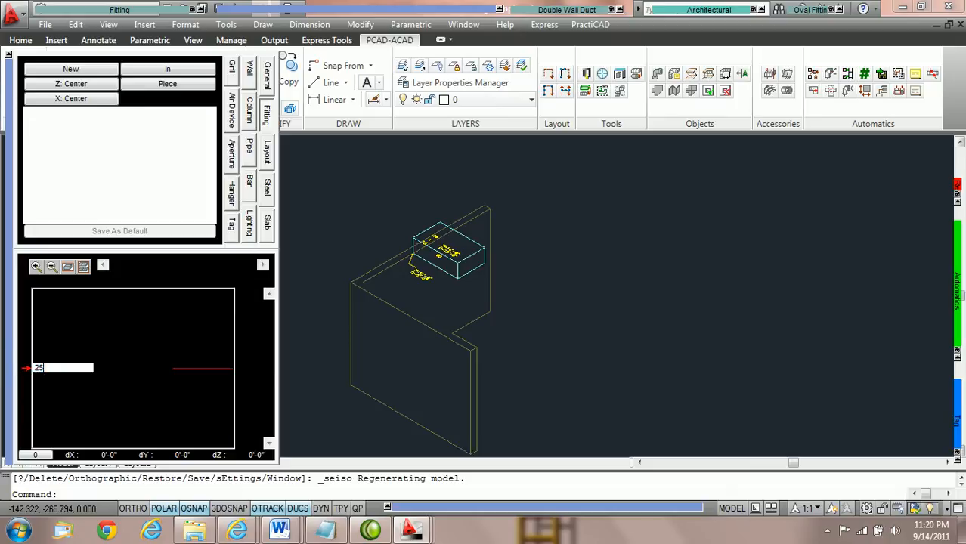
{"action": "key", "text": "Return"}
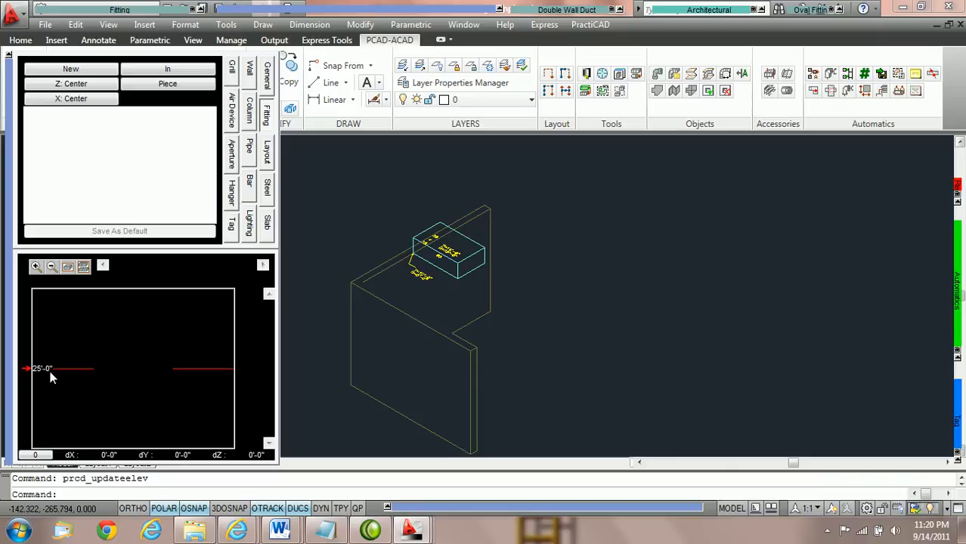
{"action": "mouse_move", "coordinate": [950, 297]}
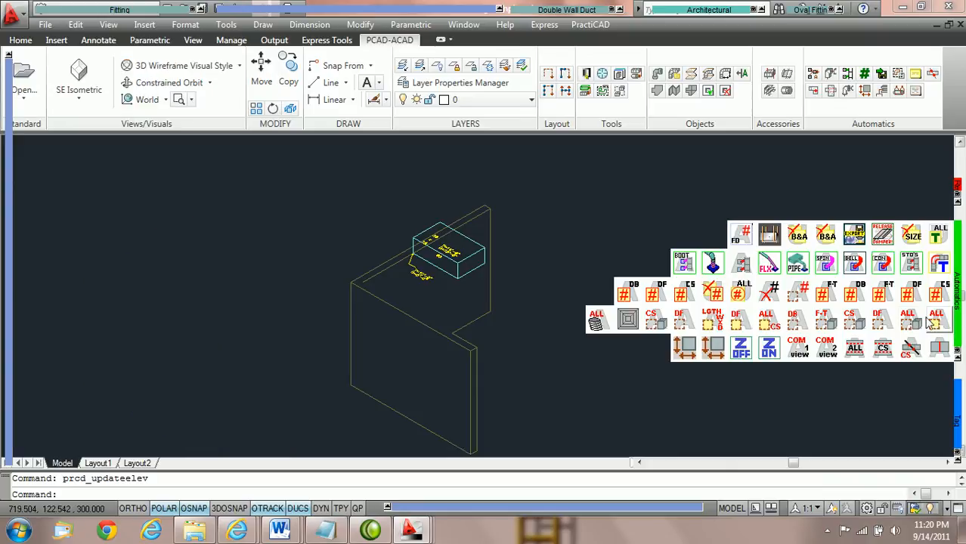
{"action": "left_click", "coordinate": [771, 350]}
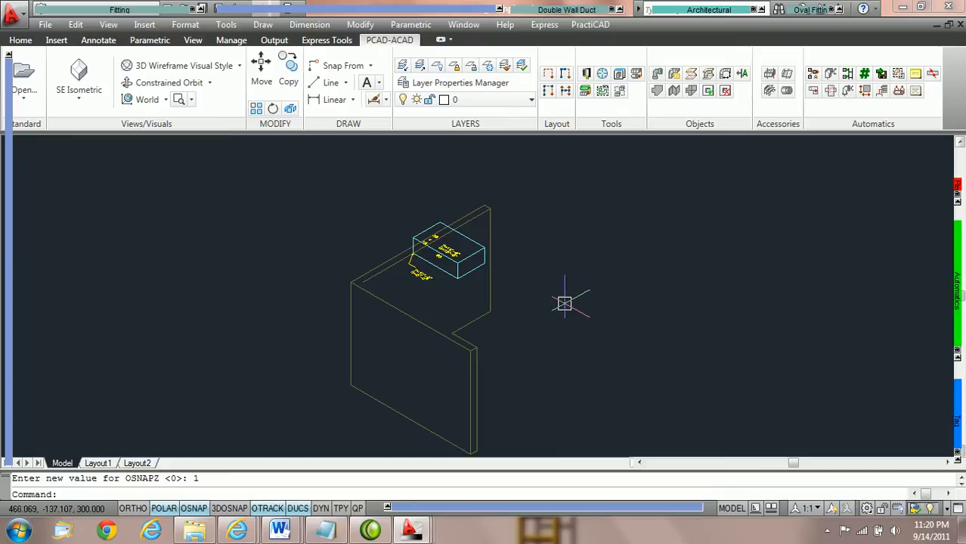
Place a new 36 x 18 duct, 60 long, using the Endpoint snap on the open end of the existing duct, keeping the default rotation
{"action": "mouse_move", "coordinate": [85, 9]}
{"action": "left_click", "coordinate": [50, 27]}
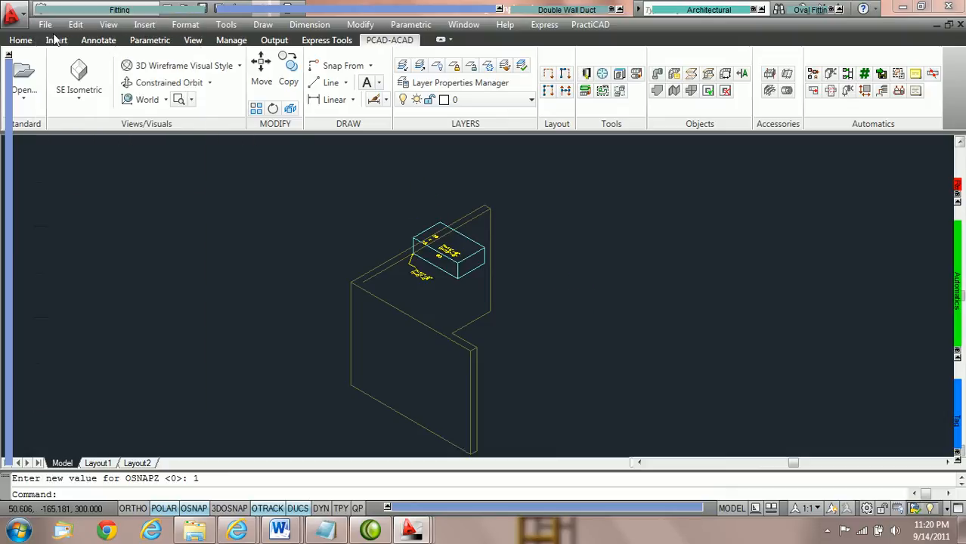
{"action": "scroll", "coordinate": [522, 257], "scroll_direction": "up", "scroll_amount": 4}
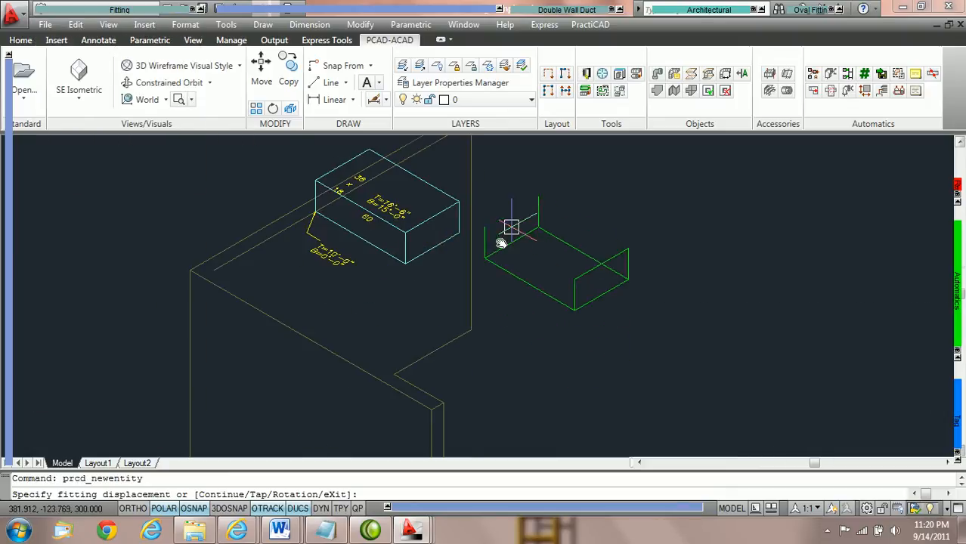
{"action": "scroll", "coordinate": [491, 267], "scroll_direction": "up", "scroll_amount": 2}
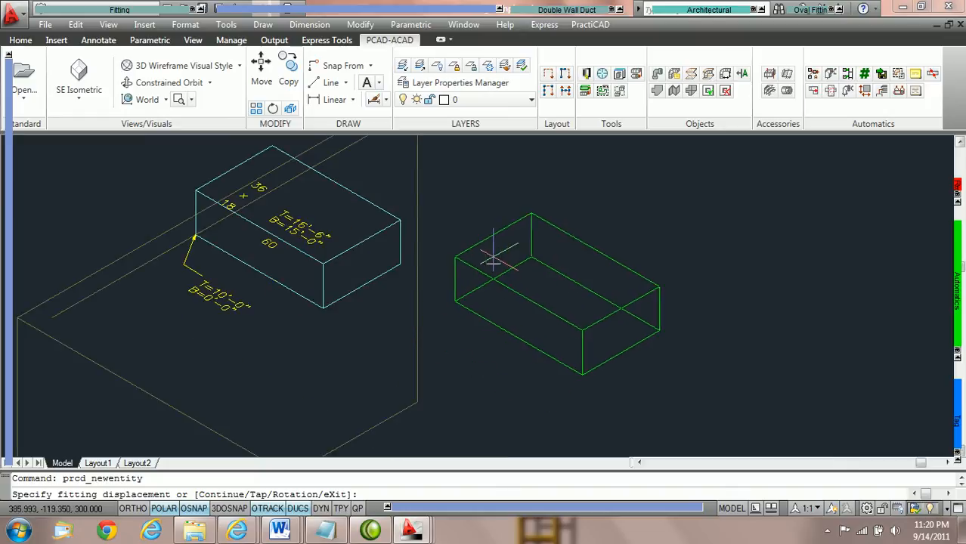
{"action": "right_click", "coordinate": [492, 257], "text": "shift"}
{"action": "left_click", "coordinate": [535, 272]}
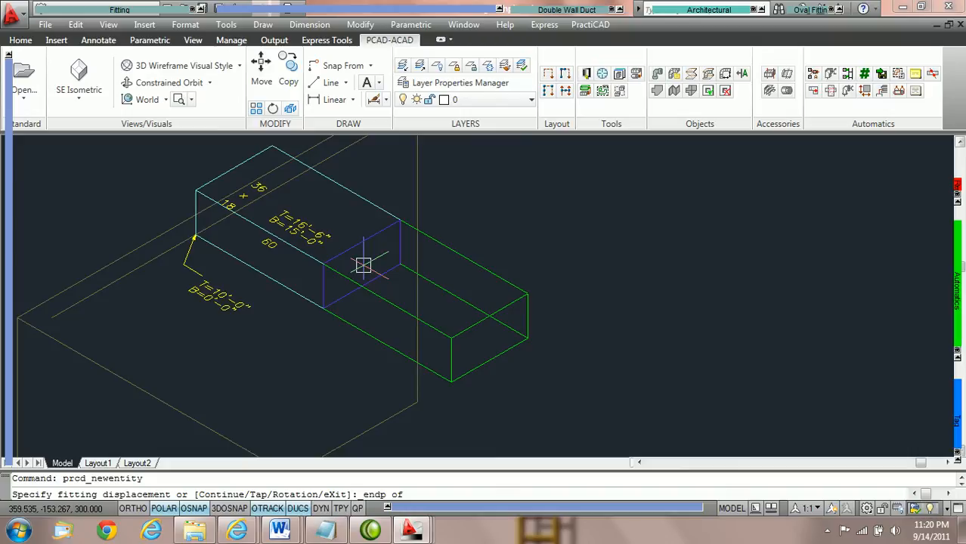
{"action": "mouse_move", "coordinate": [3, 372]}
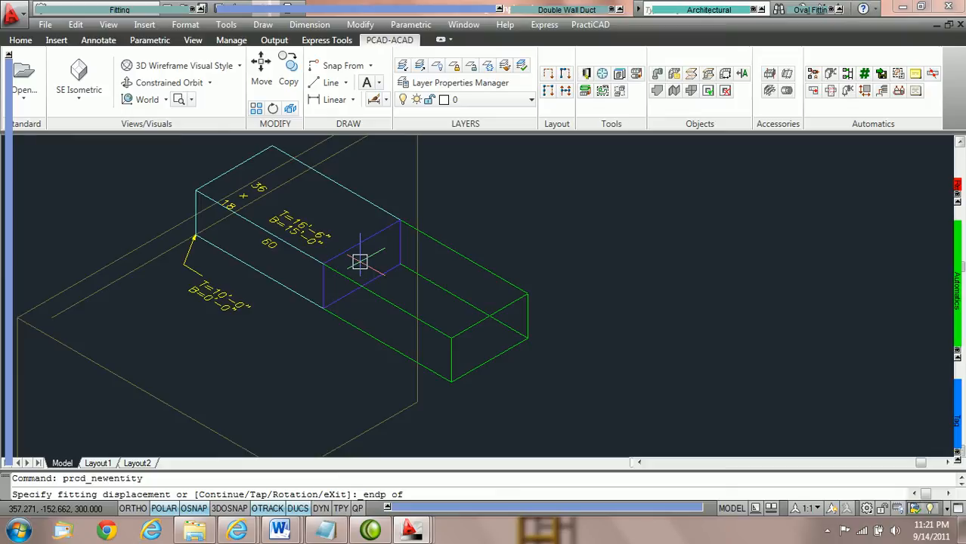
{"action": "scroll", "coordinate": [360, 261], "scroll_direction": "down", "scroll_amount": 4}
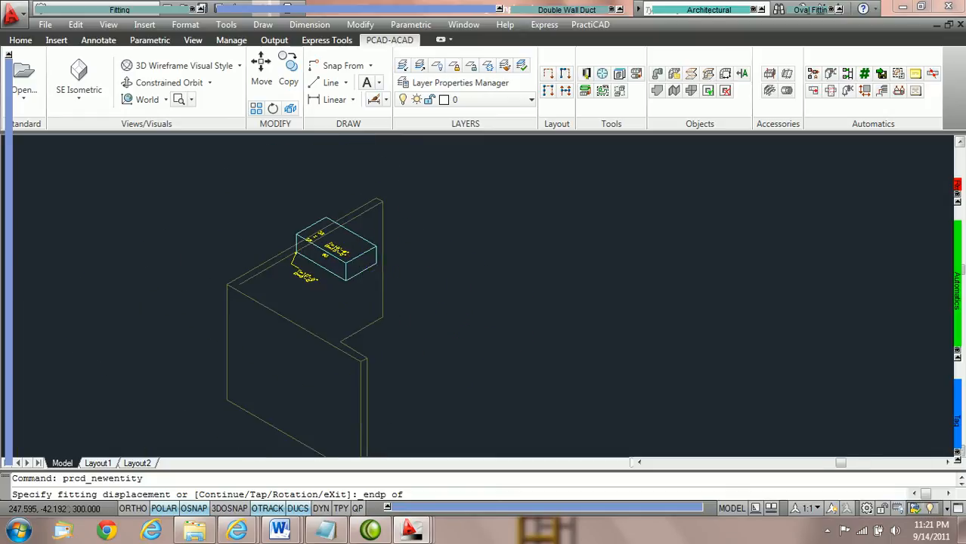
{"action": "middle_click_drag", "start_coordinate": [361, 261], "coordinate": [362, 282]}
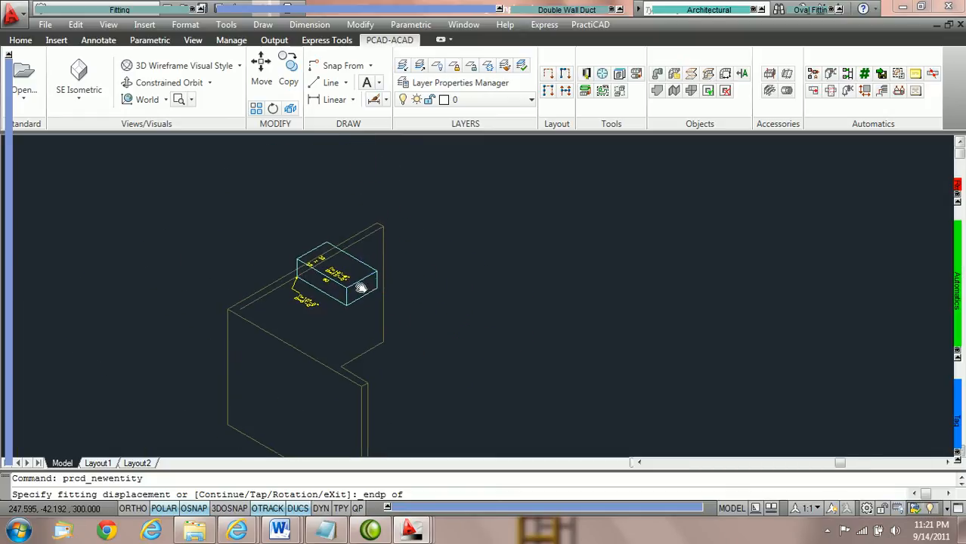
{"action": "scroll", "coordinate": [361, 282], "scroll_direction": "up", "scroll_amount": 2}
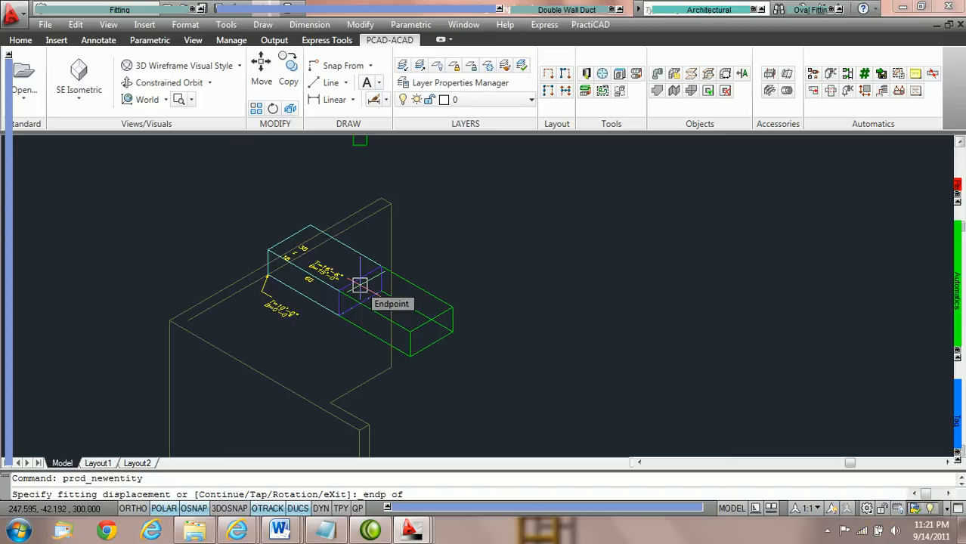
{"action": "left_click", "coordinate": [360, 284]}
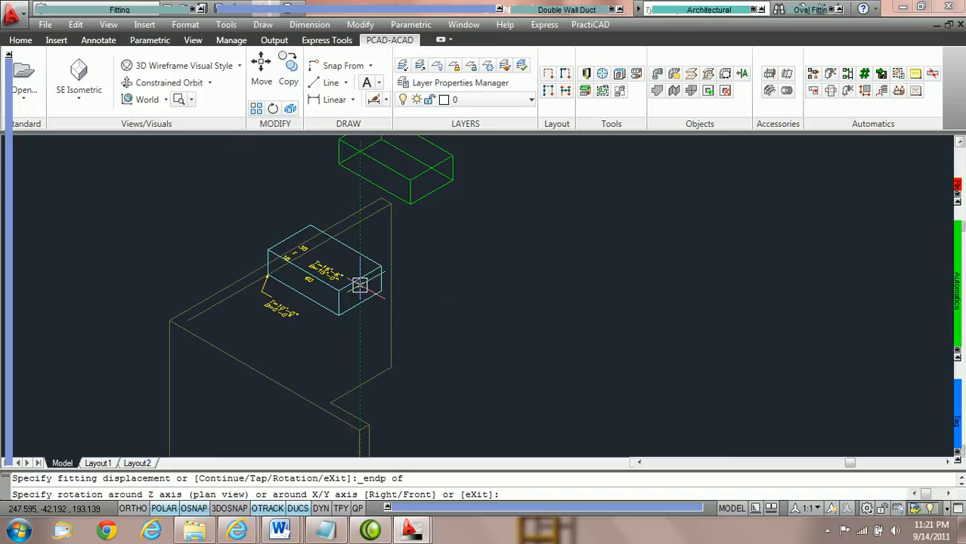
{"action": "key", "text": "Return"}
{"action": "key", "text": "Return"}
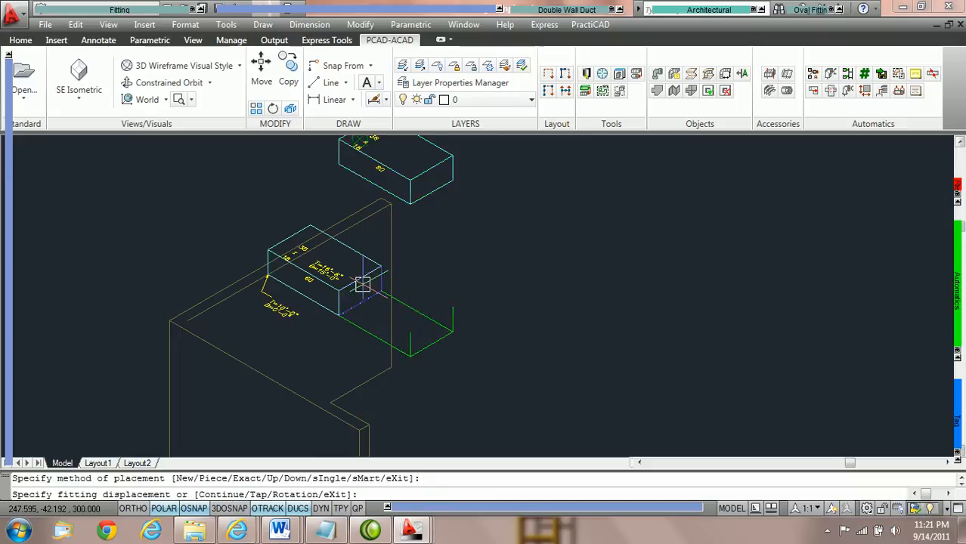
{"action": "key", "text": "Escape"}
Examine the new duct's position relative to the first duct in the isometric view and in the Top view
{"action": "middle_click_drag", "start_coordinate": [397, 198], "coordinate": [388, 258]}
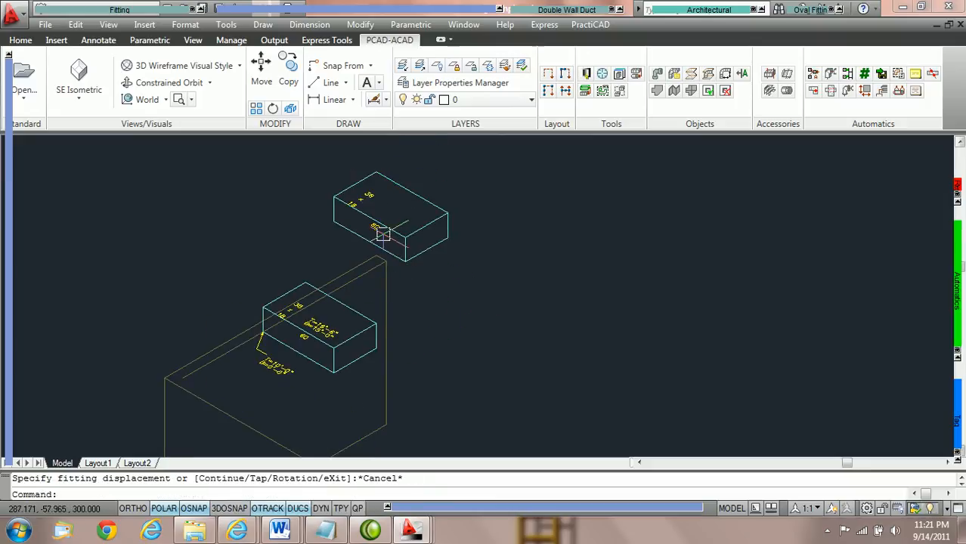
{"action": "left_click", "coordinate": [355, 189]}
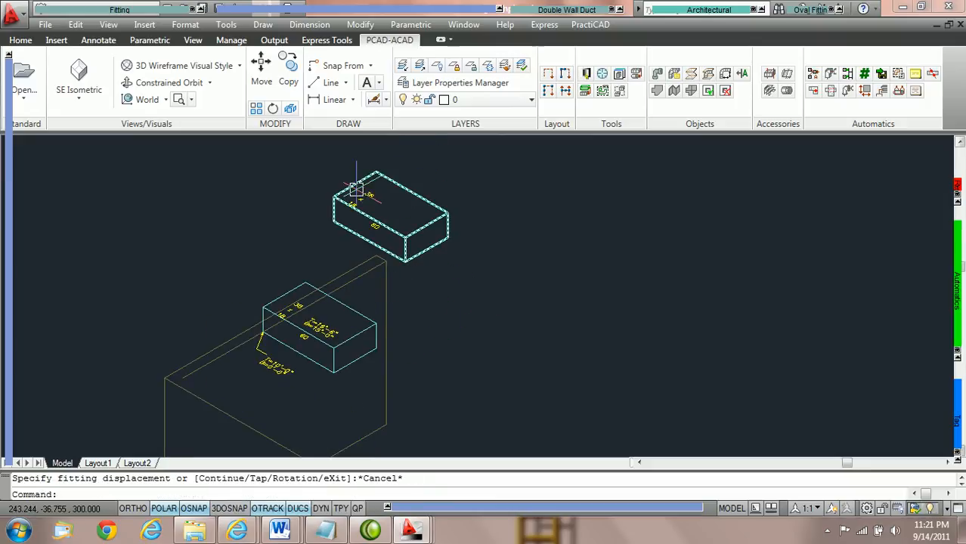
{"action": "key", "text": "Escape"}
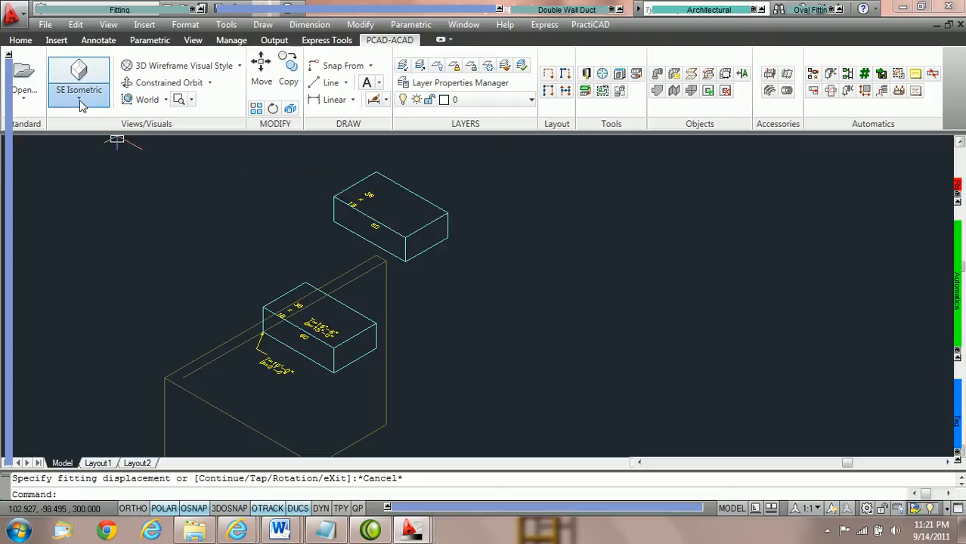
{"action": "left_click", "coordinate": [79, 103]}
{"action": "left_click", "coordinate": [68, 124]}
{"action": "mouse_move", "coordinate": [492, 332]}
{"action": "middle_mouse_down"}
{"action": "mouse_move", "coordinate": [501, 298]}
{"action": "mouse_move", "coordinate": [449, 237]}
{"action": "middle_mouse_up"}
{"action": "scroll", "coordinate": [463, 269], "scroll_direction": "up", "scroll_amount": 5}
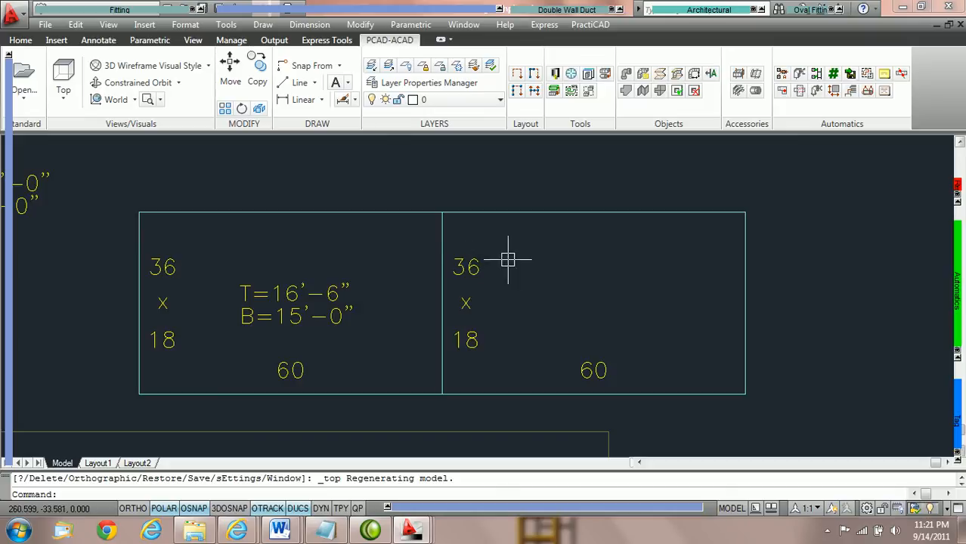
{"action": "scroll", "coordinate": [497, 204], "scroll_direction": "down", "scroll_amount": 3}
{"action": "middle_click_drag", "start_coordinate": [500, 203], "coordinate": [423, 270]}
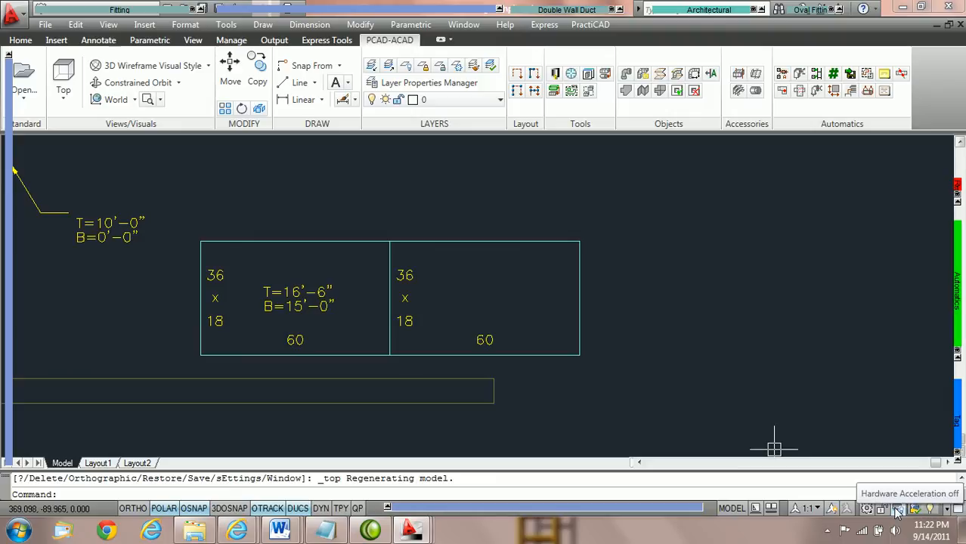
Disable the drafting option "Replace Z value with current elevation" for object snaps and accept the options
{"action": "right_click", "coordinate": [551, 492]}
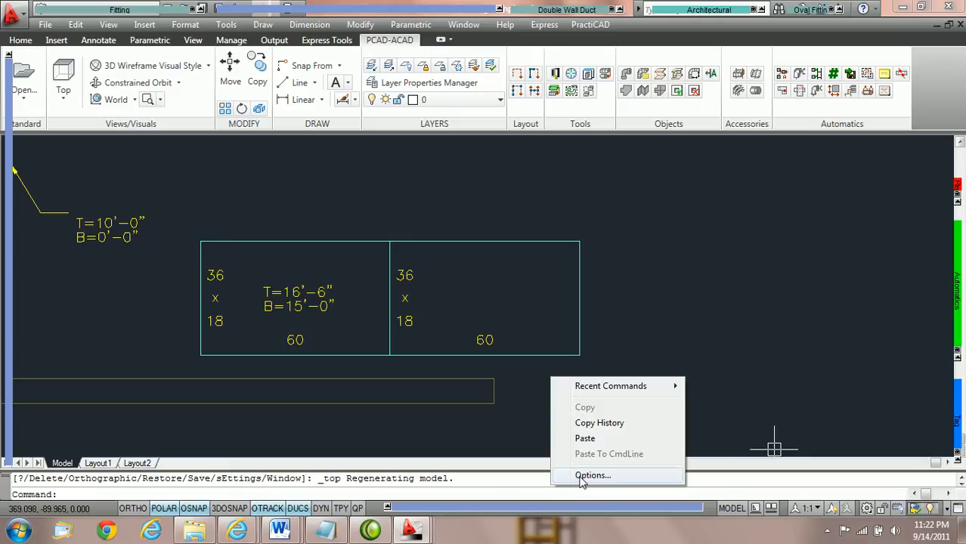
{"action": "left_click", "coordinate": [579, 476]}
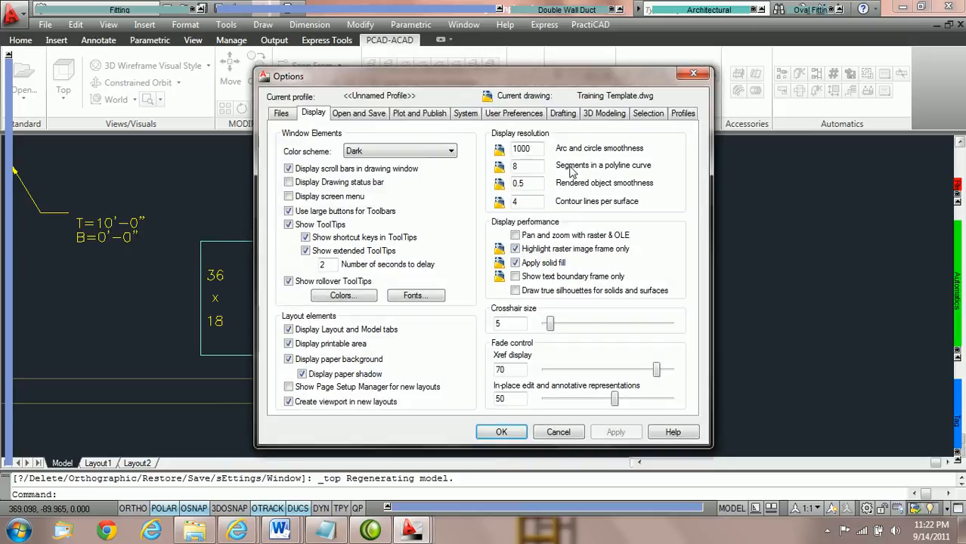
{"action": "left_click", "coordinate": [564, 115]}
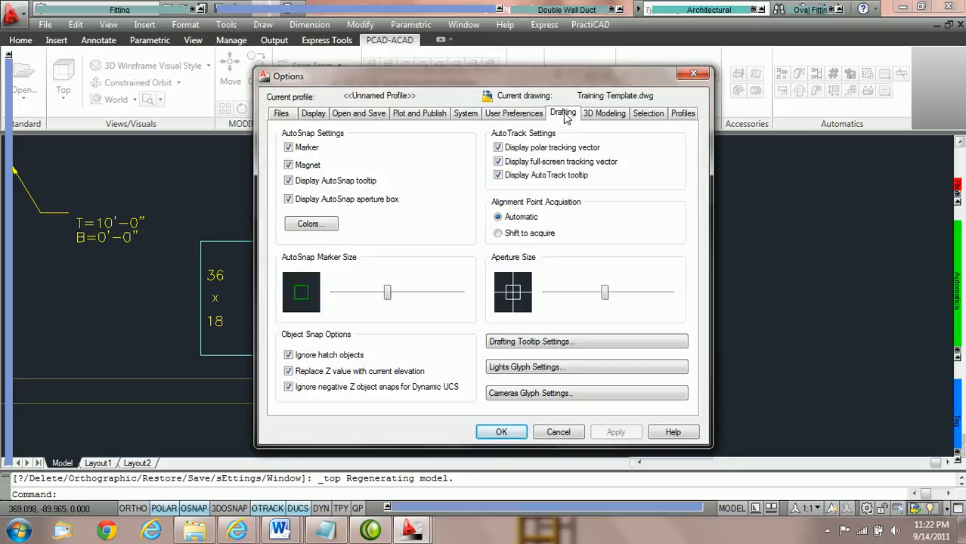
{"action": "left_click", "coordinate": [289, 372]}
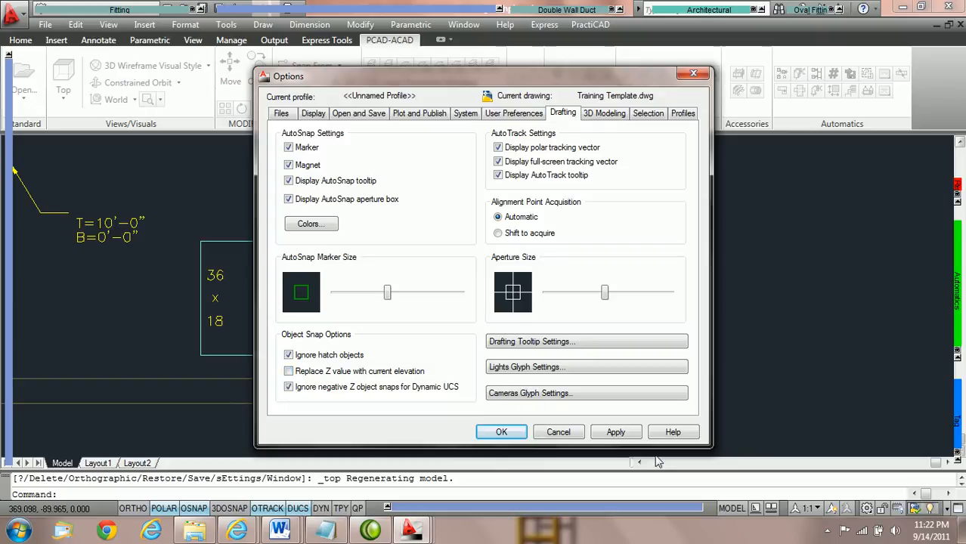
{"action": "left_click", "coordinate": [501, 432]}
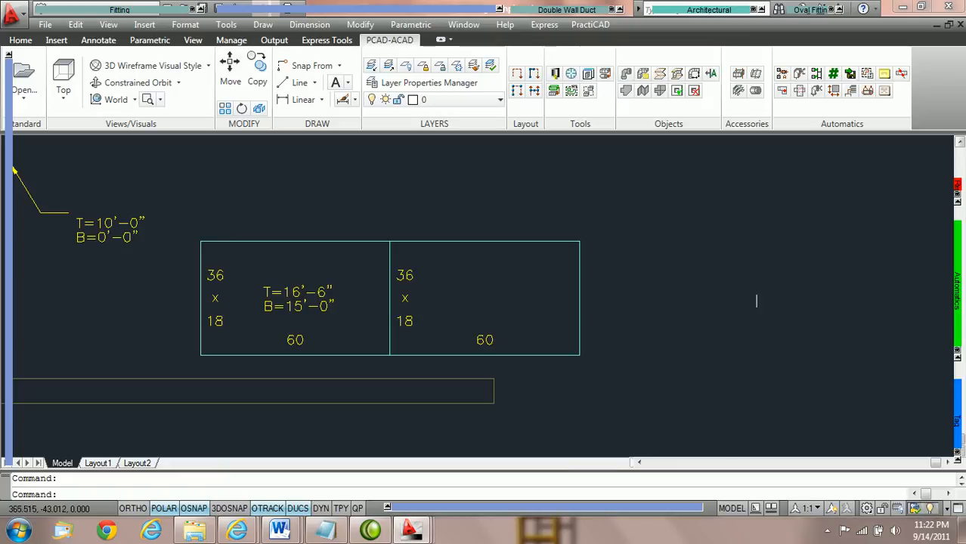
Toggle the snap elevation replacement with the Z On and Z Off automatics, setting OSNAPZ to 1 and back to 0
{"action": "mouse_move", "coordinate": [960, 285]}
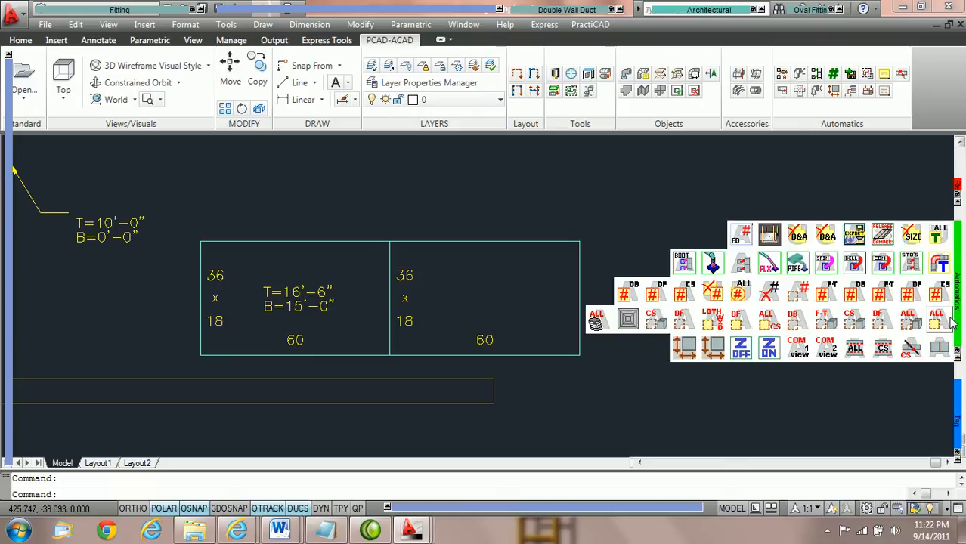
{"action": "left_click", "coordinate": [769, 349]}
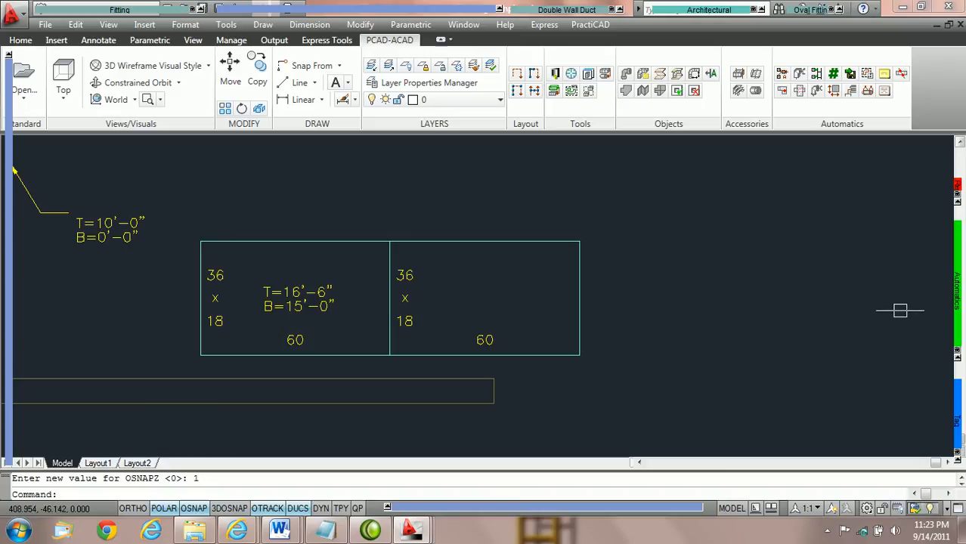
{"action": "mouse_move", "coordinate": [956, 298]}
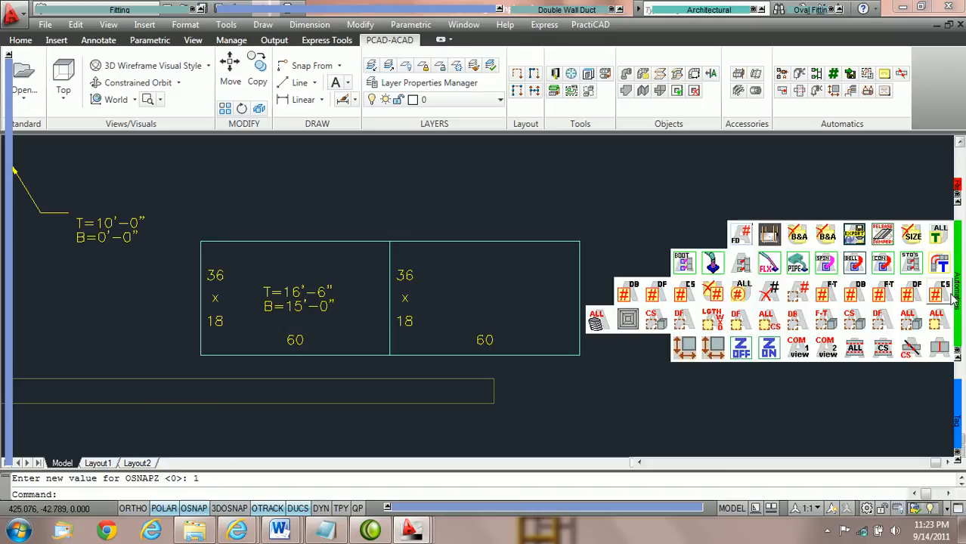
{"action": "left_click", "coordinate": [740, 351]}
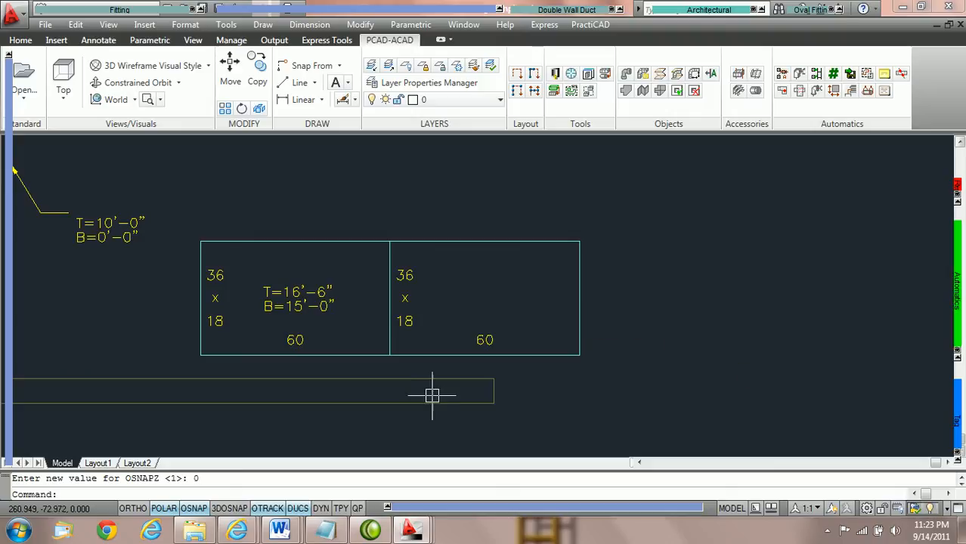